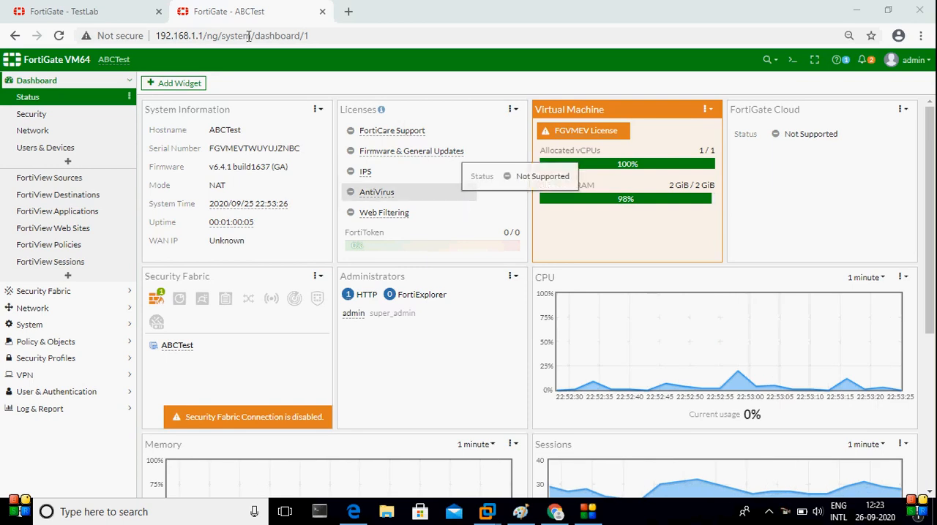
Switch to the Fortigate LAb diagram in Paint, circle the WIN 7 box and draw short marker lines at the LAN and WAN labels
click(328, 34)
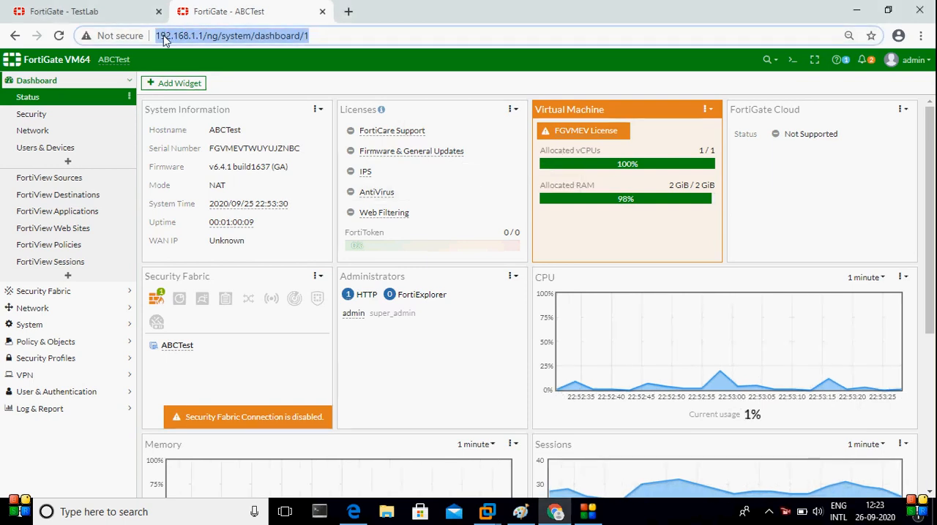
click(524, 515)
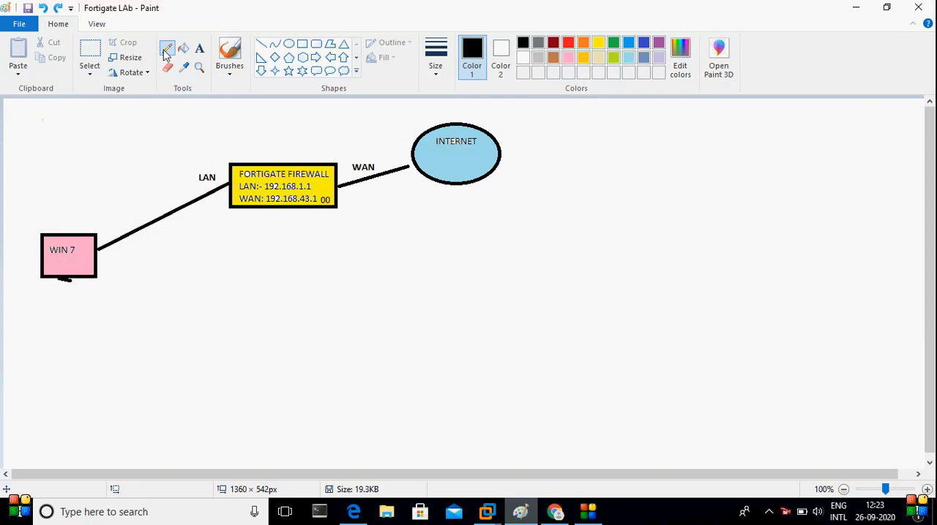
mouse_move(80, 221)
mouse_down()
mouse_move(31, 217)
mouse_move(48, 326)
mouse_move(126, 247)
mouse_move(60, 207)
mouse_up()
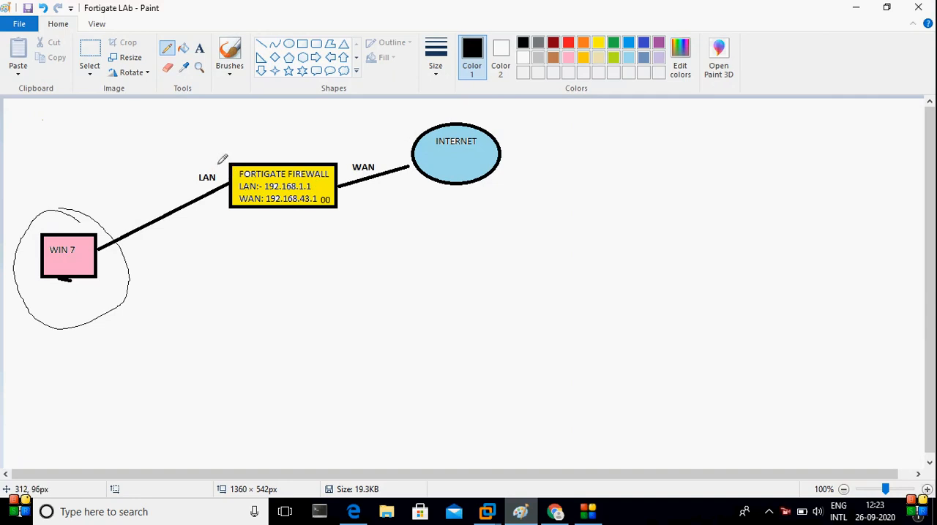
drag(217, 168, 198, 168)
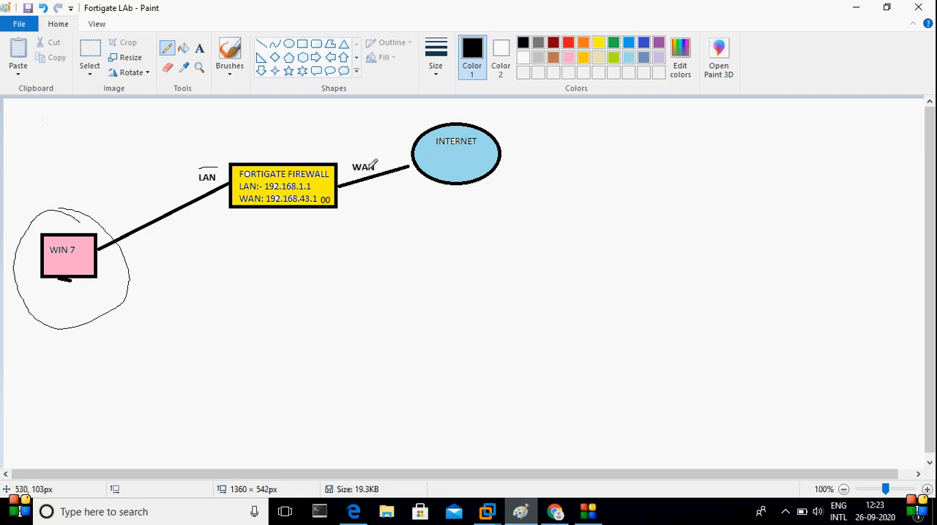
drag(348, 176, 375, 176)
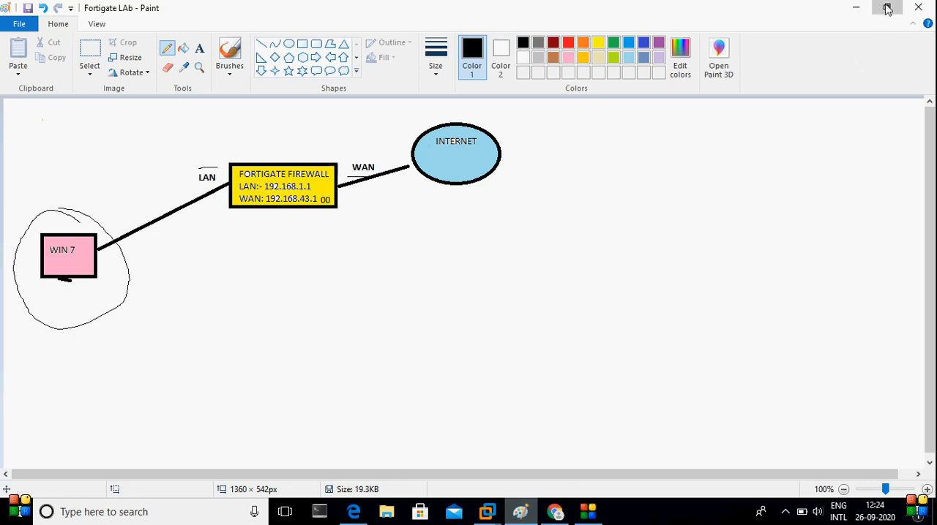
Move the diagram window aside and log in to the FortiGate in Chrome with the admin username and the account password
click(886, 8)
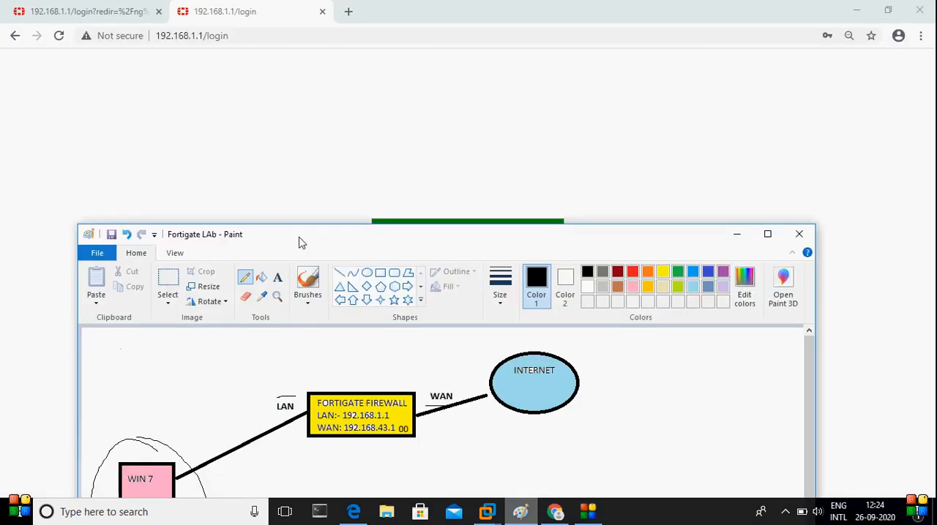
mouse_move(298, 242)
mouse_down()
mouse_move(644, 313)
mouse_move(711, 283)
mouse_up()
click(426, 262)
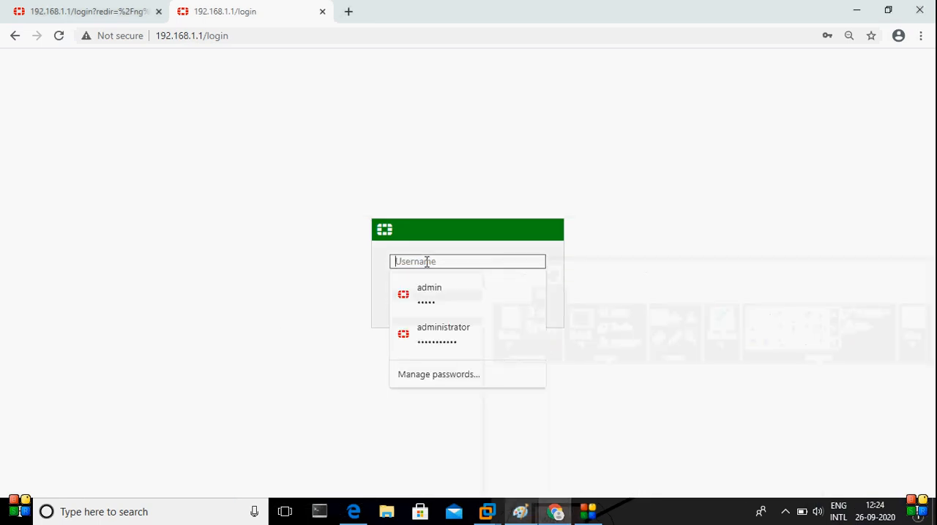
text(admin)
key(Tab)
text(ad)
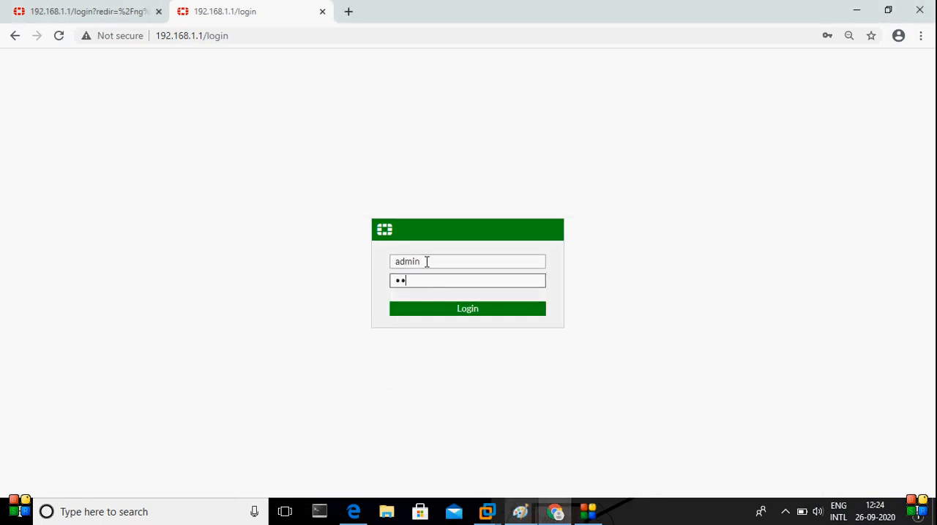
text(min)
key(Return)
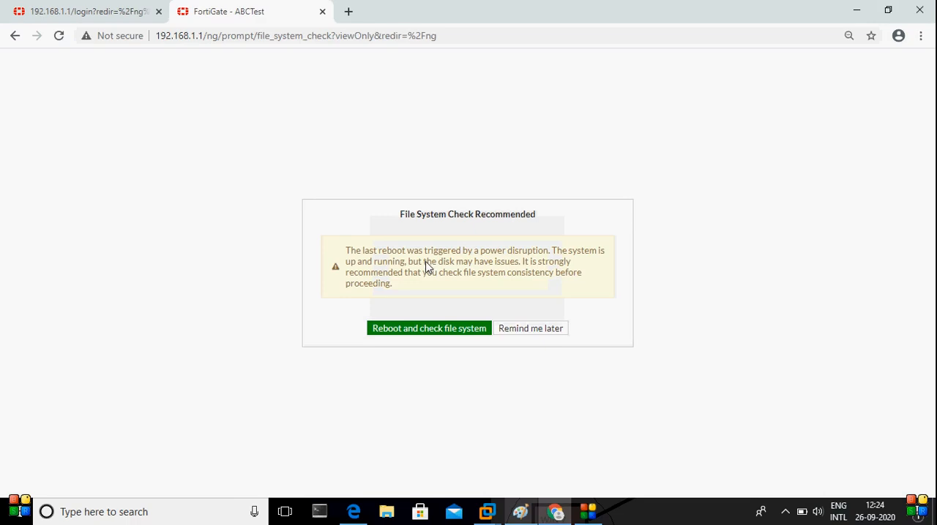
Postpone the file system check, dismiss the FortiOS 6.4.1 notice and open the Firewall Policy list
click(555, 329)
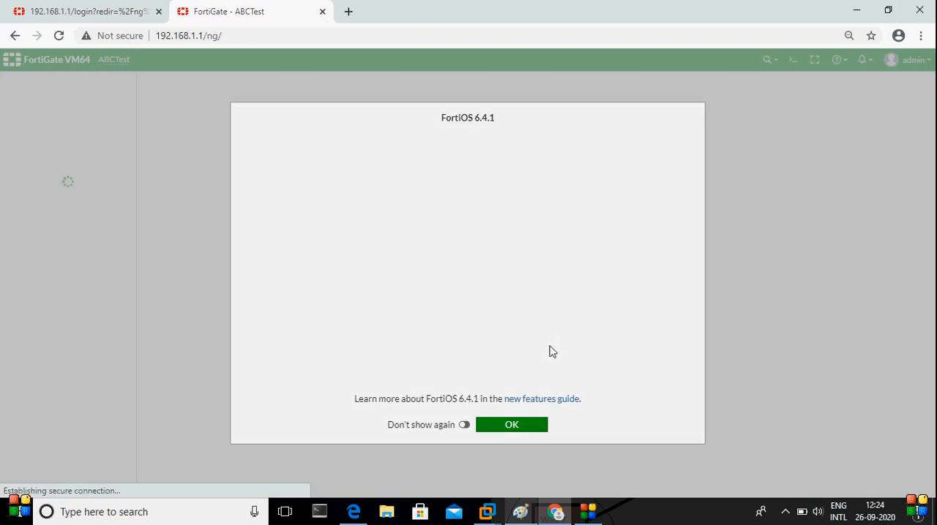
click(522, 426)
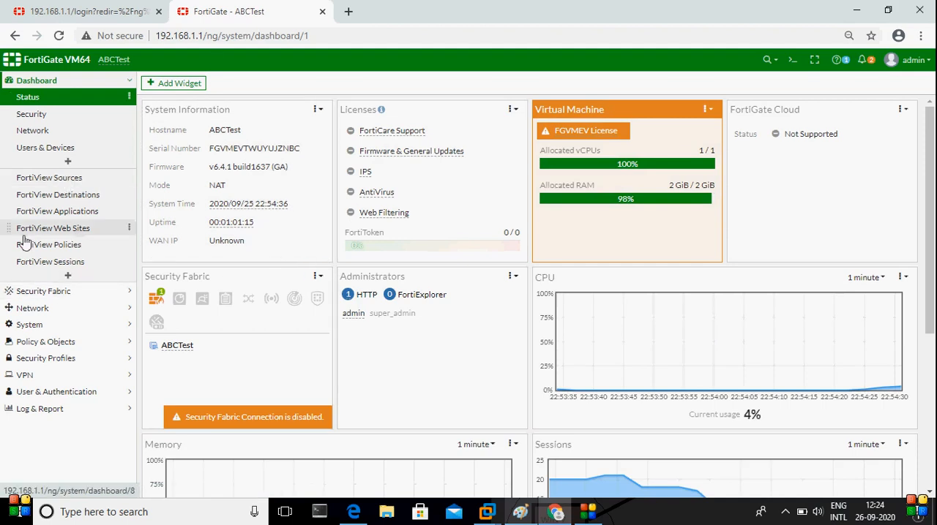
click(61, 343)
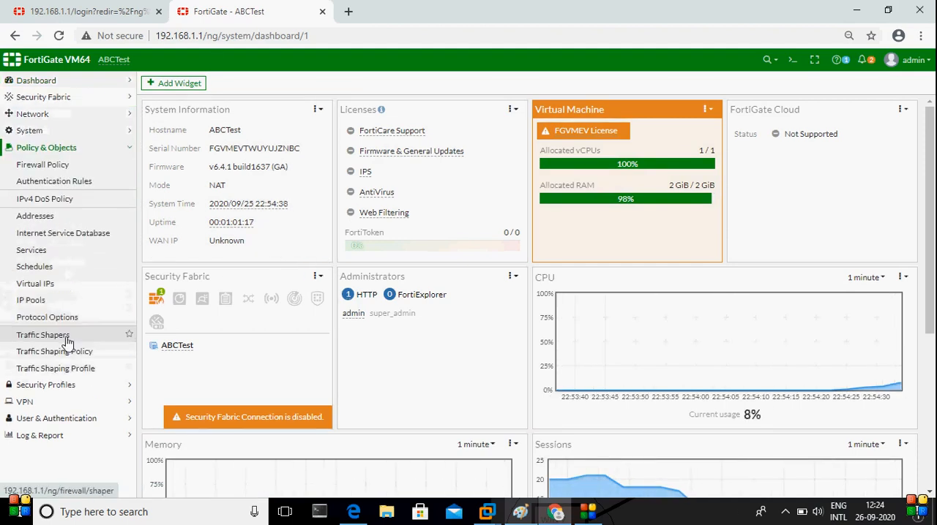
click(45, 169)
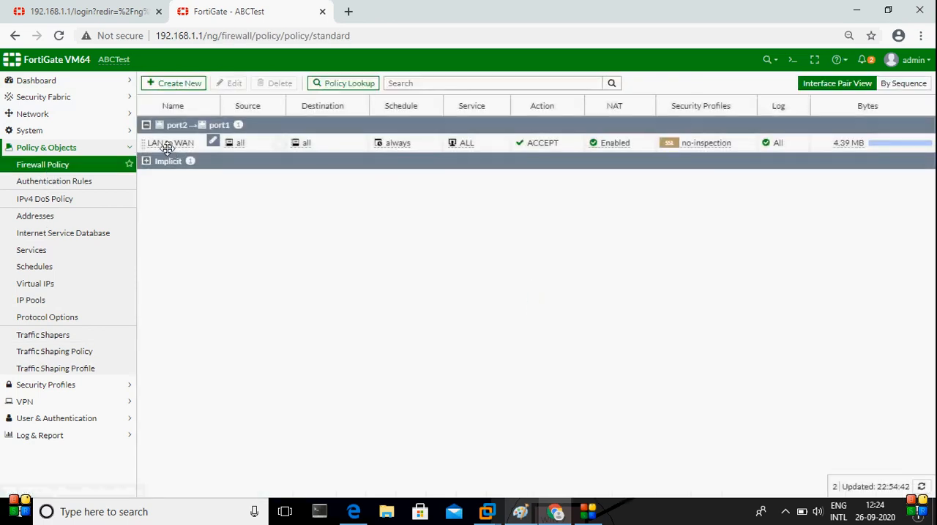
Circle the WIN 7 box again in the Paint diagram, then switch to the desktop of the Windows7-Client virtual machine
click(519, 512)
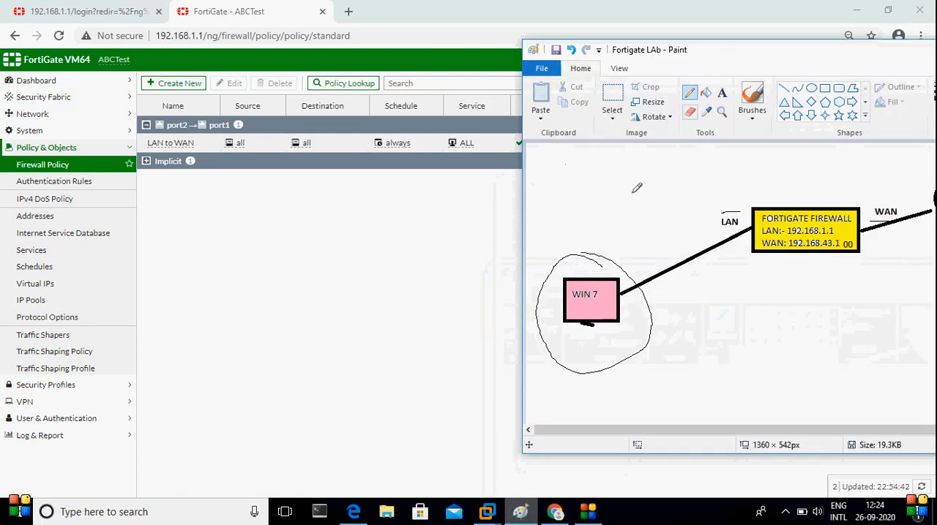
mouse_move(657, 258)
mouse_down()
mouse_move(605, 239)
mouse_move(558, 351)
mouse_move(647, 360)
mouse_up()
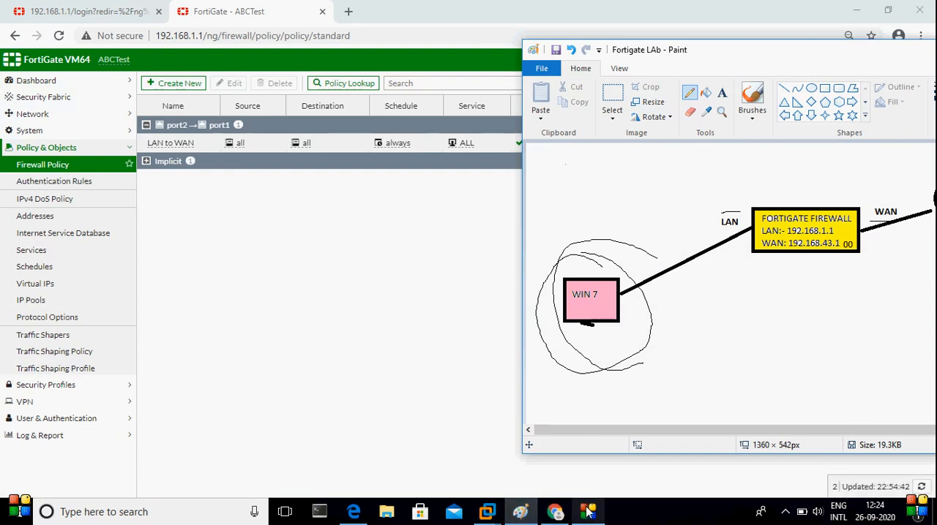
mouse_move(495, 512)
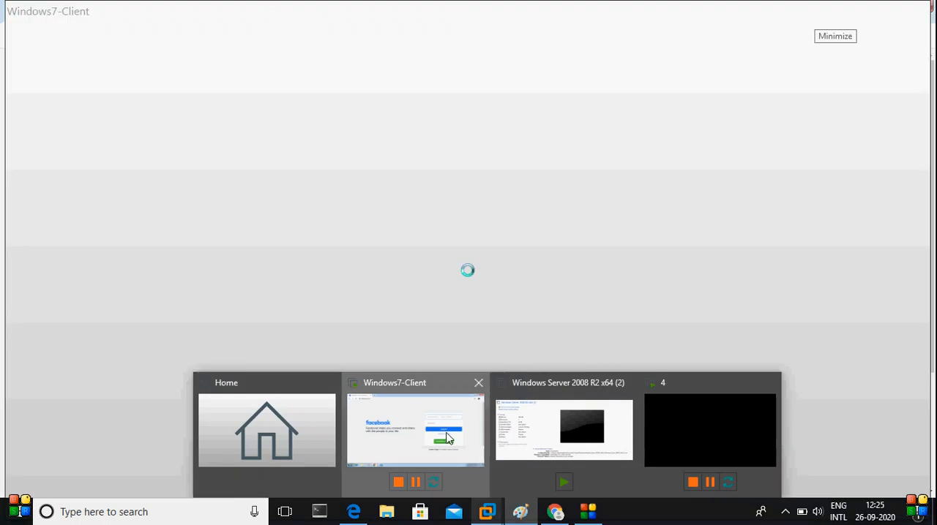
click(447, 438)
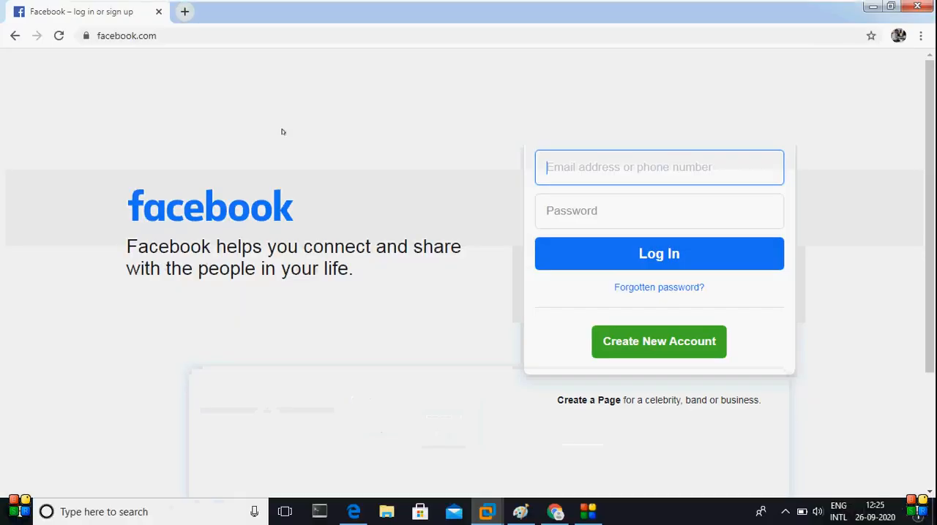
click(879, 7)
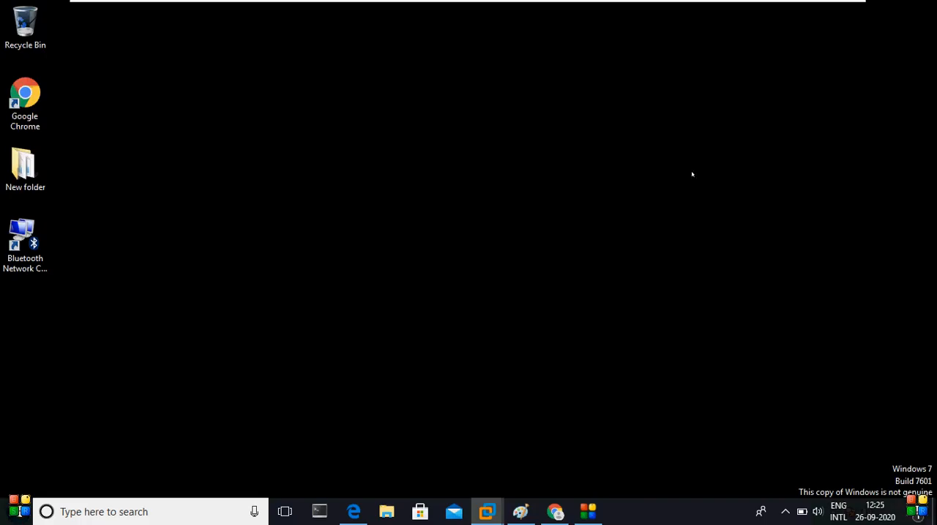
Open a command prompt on the Windows 7 client and run ipconfig to check its IP configuration
key(super+r)
key(super+e)
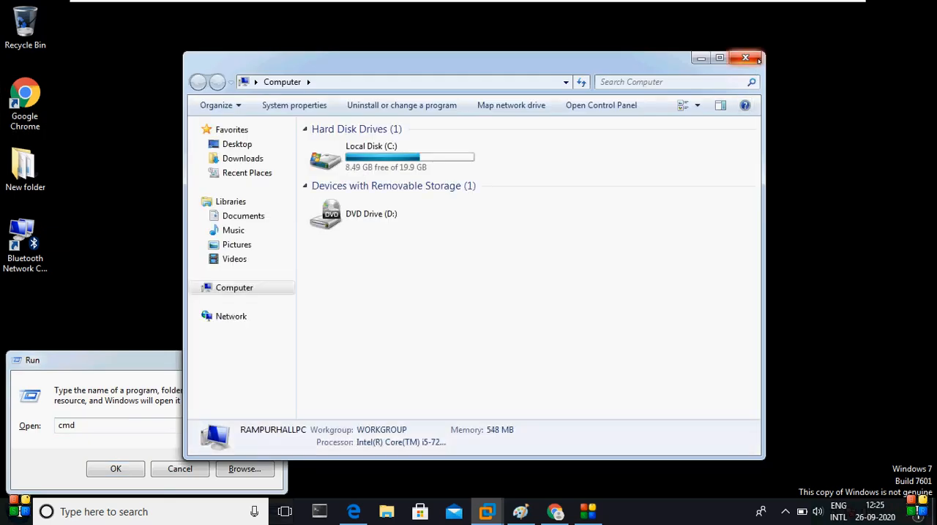
click(745, 58)
key(Return)
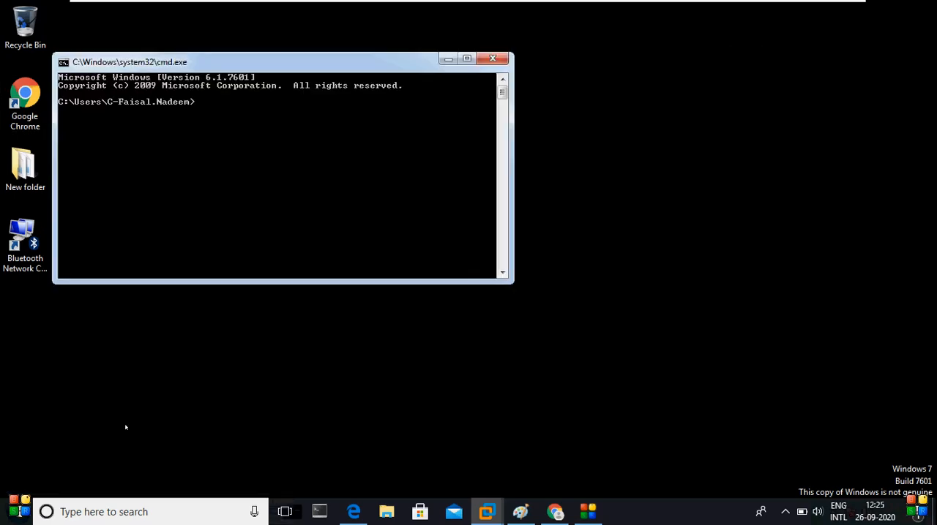
text(ipconfig)
key(Return)
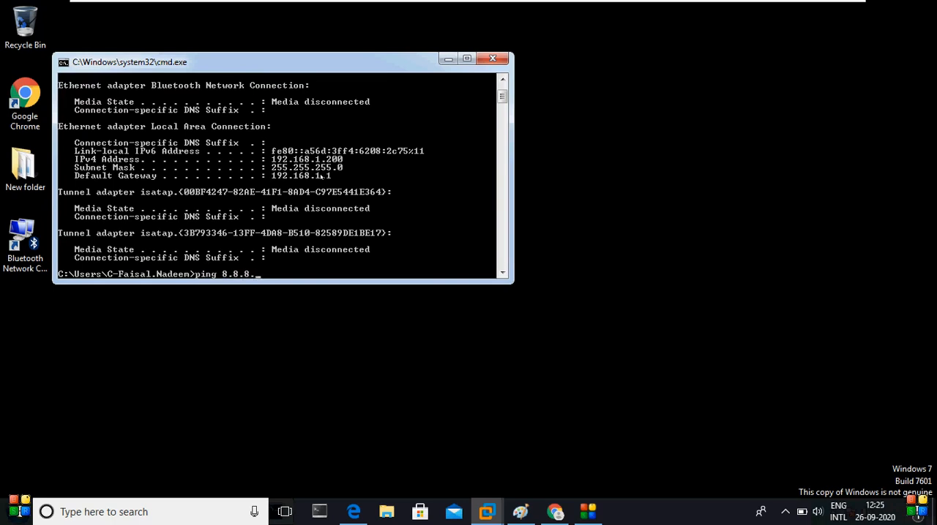
Test the client's connectivity by pinging 8.8.8.8 and the firewall's LAN address 192.168.1.1
text(8)
key(Return)
key(ctrl+c)
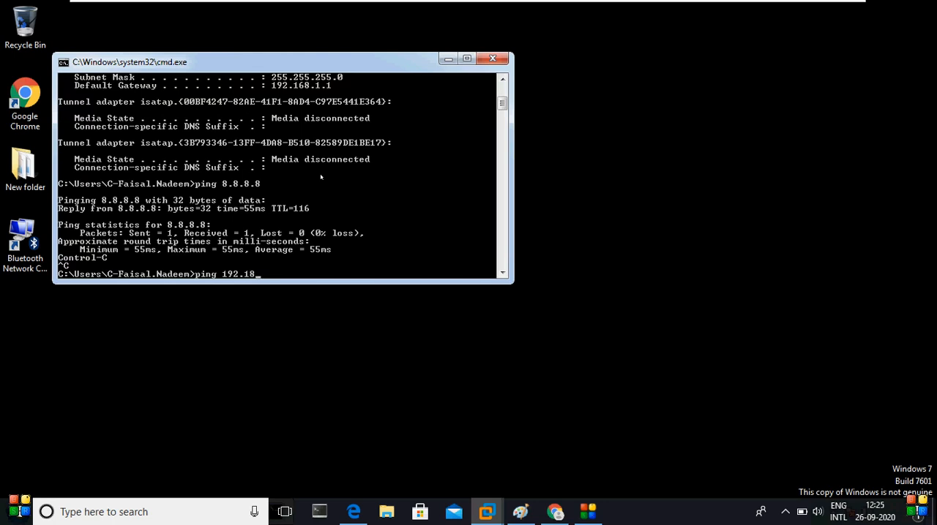
text(ping 192.168.1.1)
key(Return)
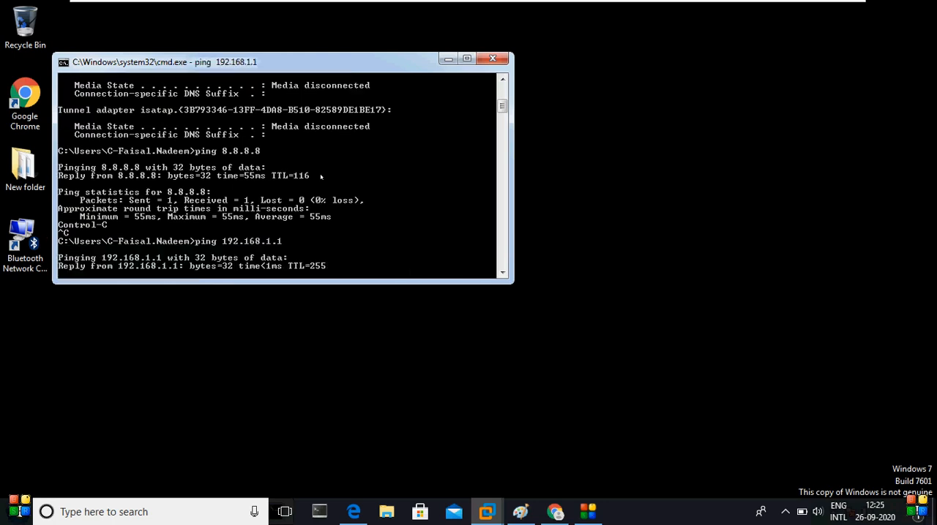
Minimize the virtual machine, move the Paint diagram aside and return to the FortiGate Firewall Policy page in Chrome
mouse_move(673, 3)
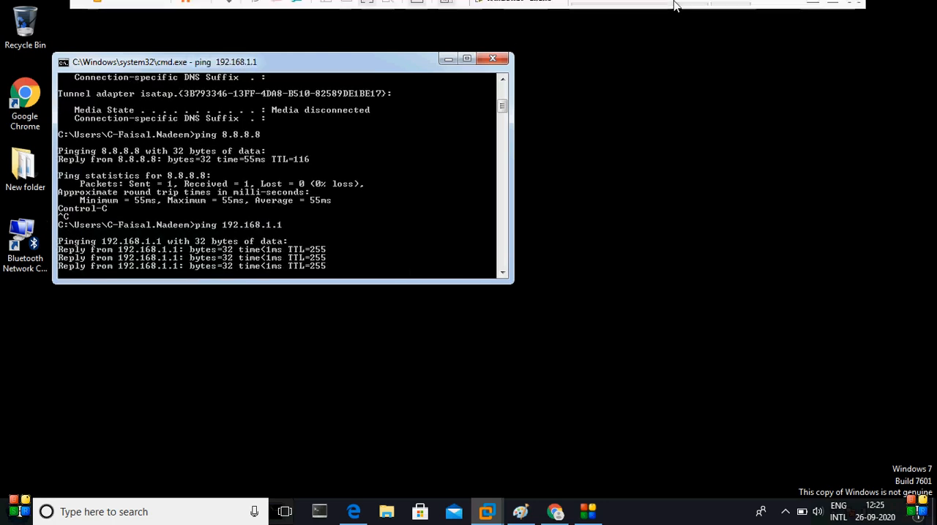
click(811, 13)
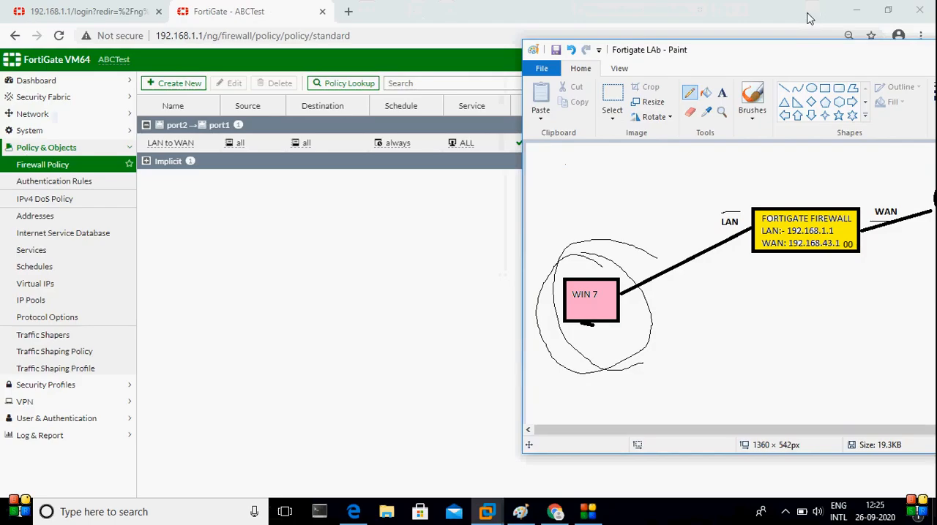
drag(831, 62, 649, 170)
click(223, 230)
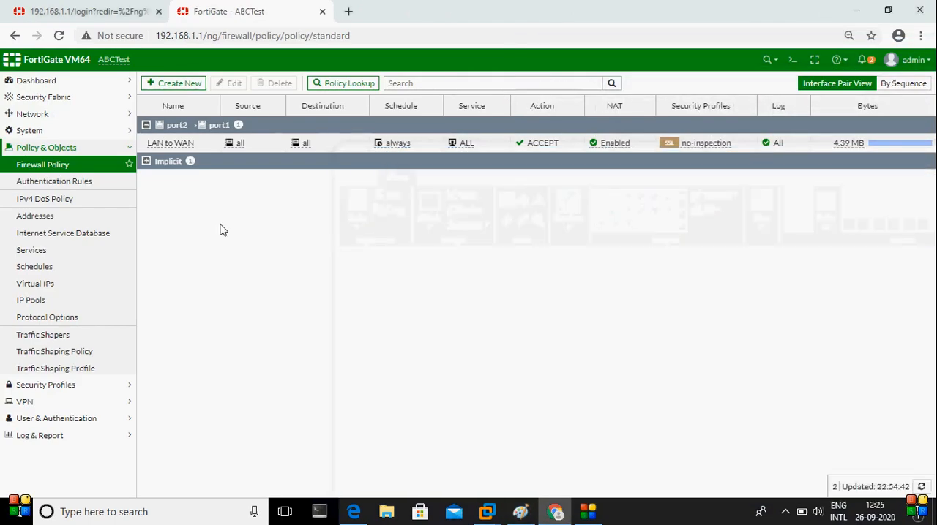
Change the FortiGate's host name to TestLab in the system settings and apply it
click(49, 83)
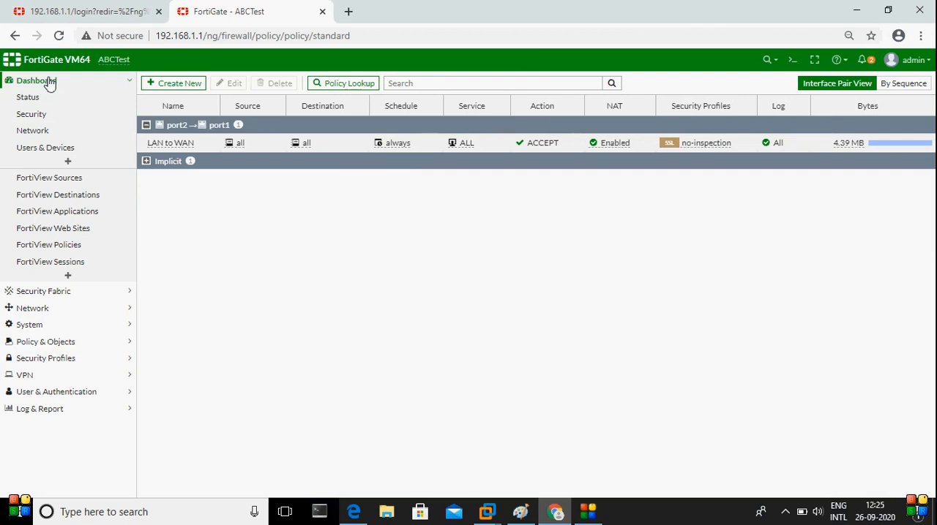
click(40, 325)
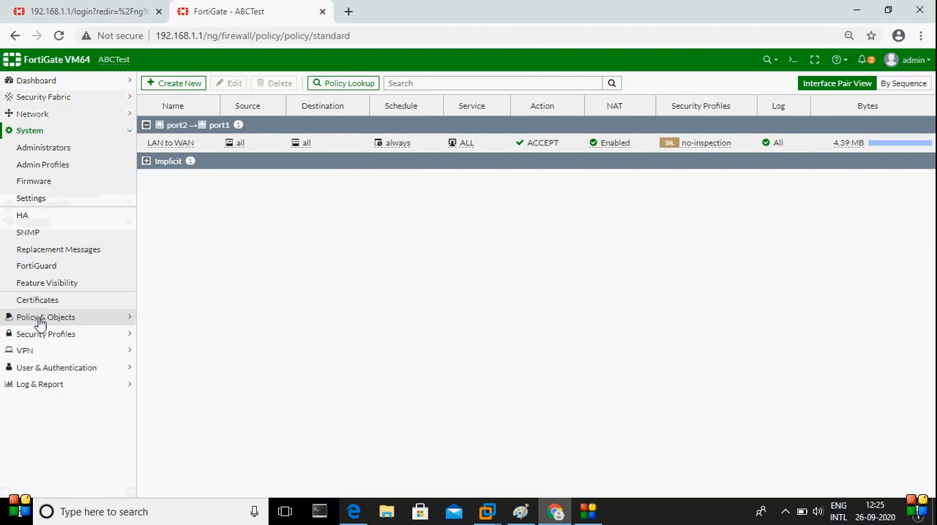
click(40, 201)
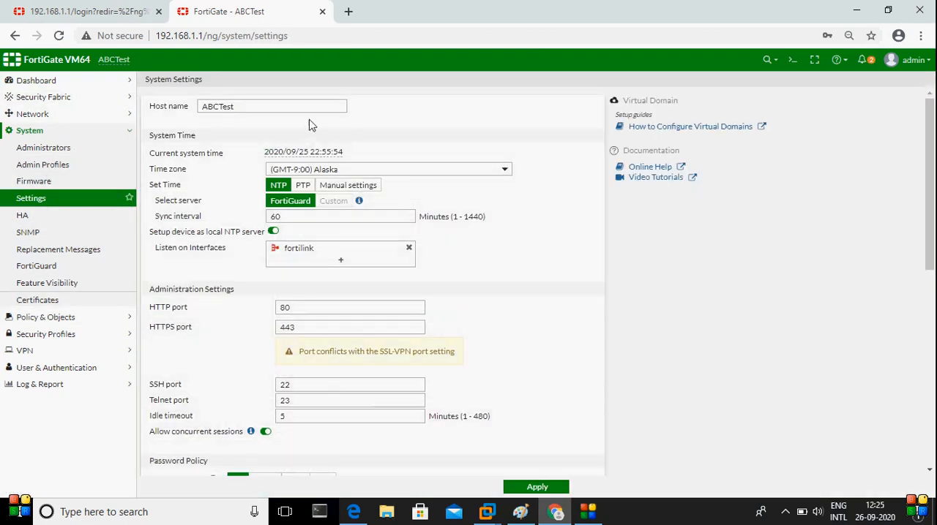
drag(236, 107, 150, 111)
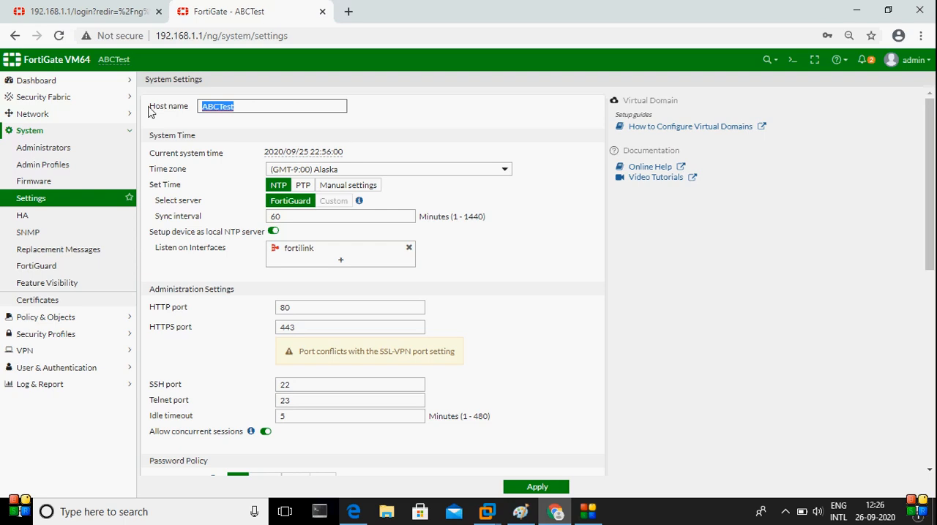
text(Te)
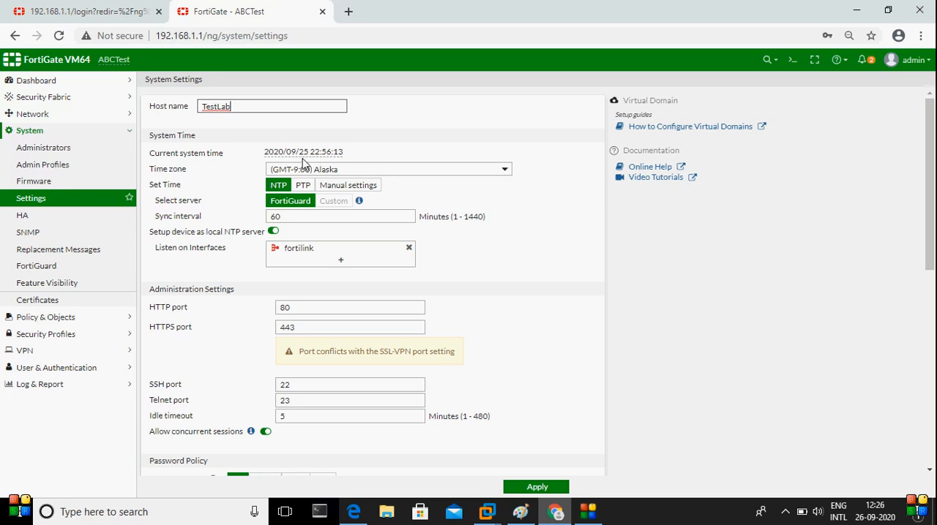
click(542, 487)
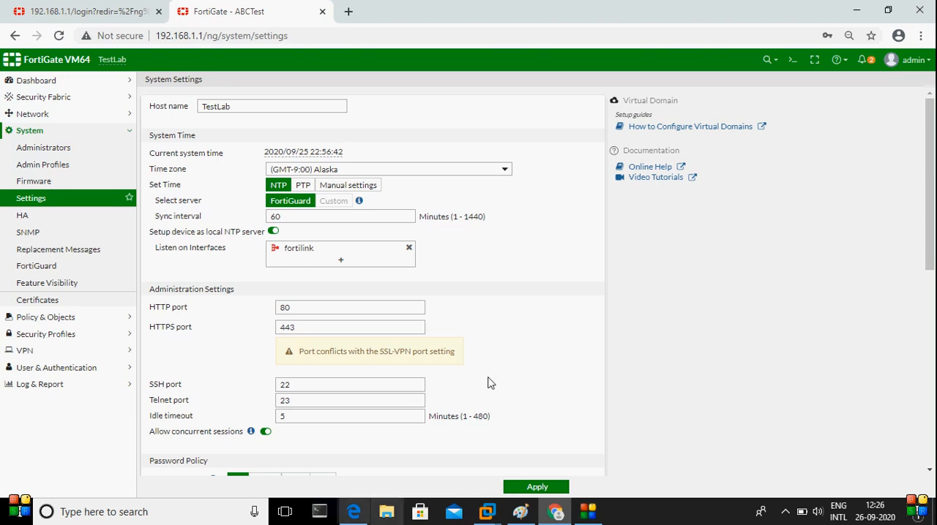
Bring the Paint diagram back to the middle of the screen and scribble a freehand mark just below the WIN 7 box
click(522, 512)
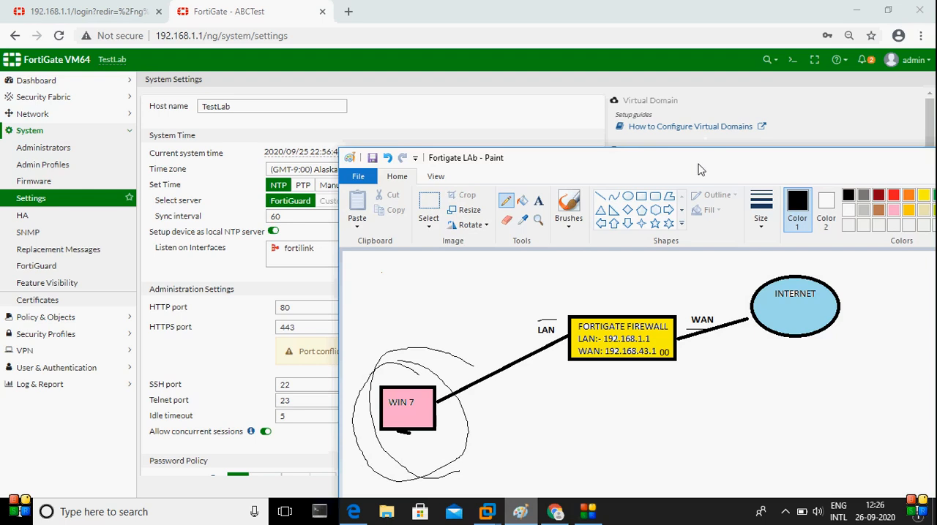
mouse_move(699, 169)
mouse_down()
mouse_move(554, 99)
mouse_move(510, 97)
mouse_up()
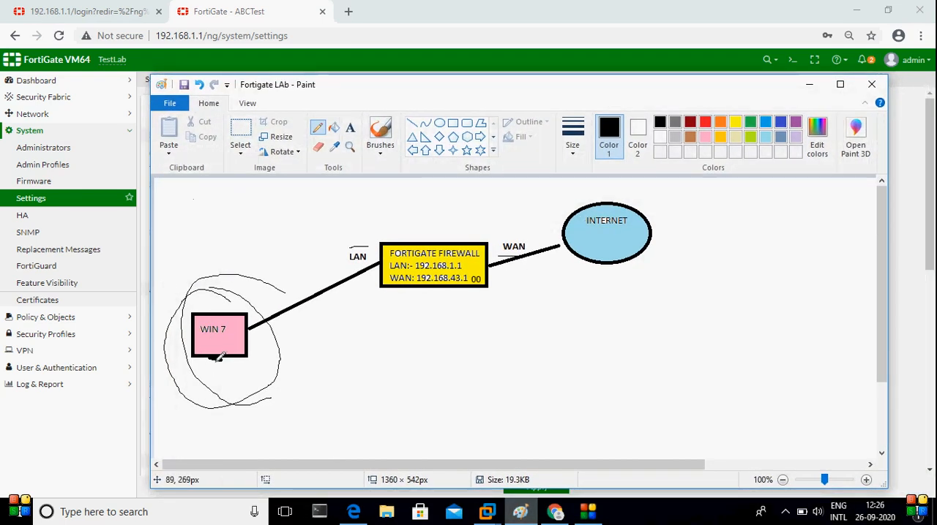
mouse_move(217, 358)
mouse_down()
mouse_move(214, 382)
mouse_move(221, 372)
mouse_move(213, 363)
mouse_move(234, 382)
mouse_up()
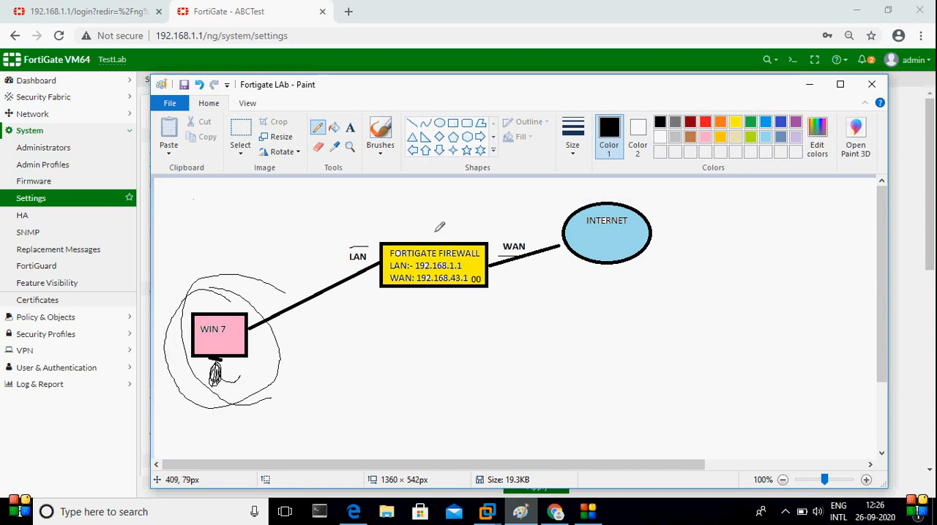
Draw a freehand arc from the WIN 7 box to the FORTIGATE FIREWALL box and minimize the Paint diagram
mouse_move(232, 309)
mouse_down()
mouse_move(256, 243)
mouse_move(402, 239)
mouse_up()
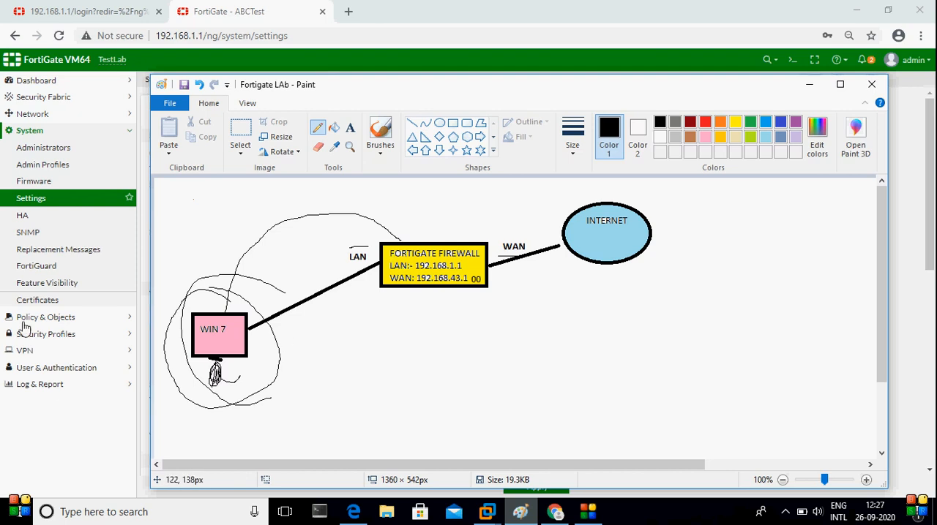
click(809, 86)
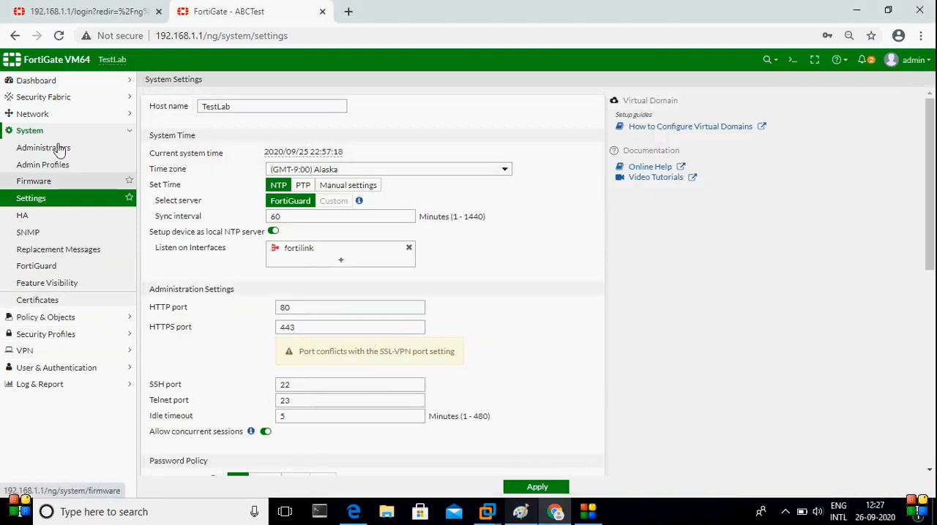
Create a new firewall address object under Policy & Objects and name it Denyfacebook
click(42, 316)
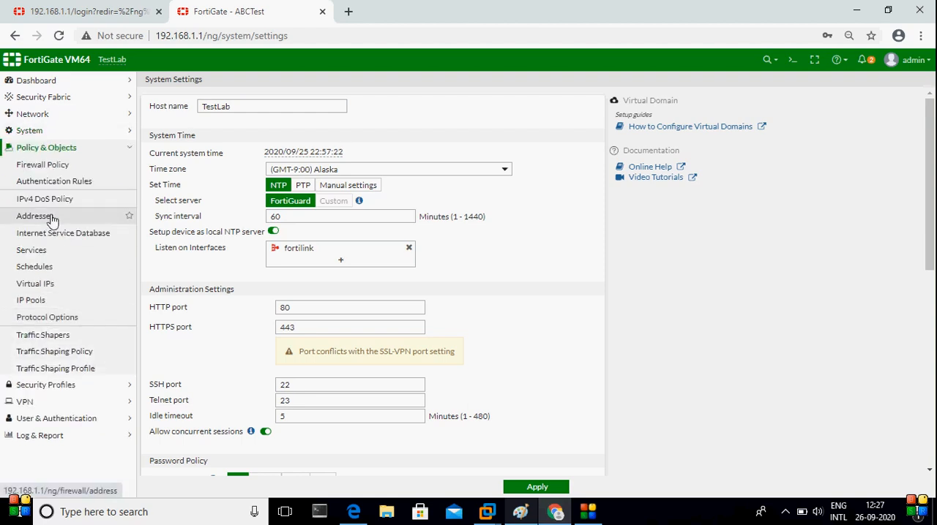
click(35, 216)
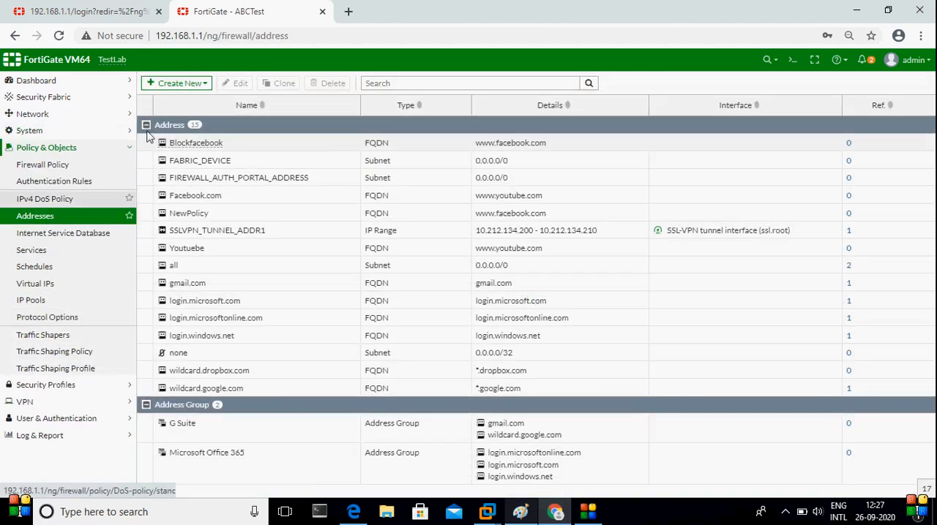
click(182, 83)
click(184, 99)
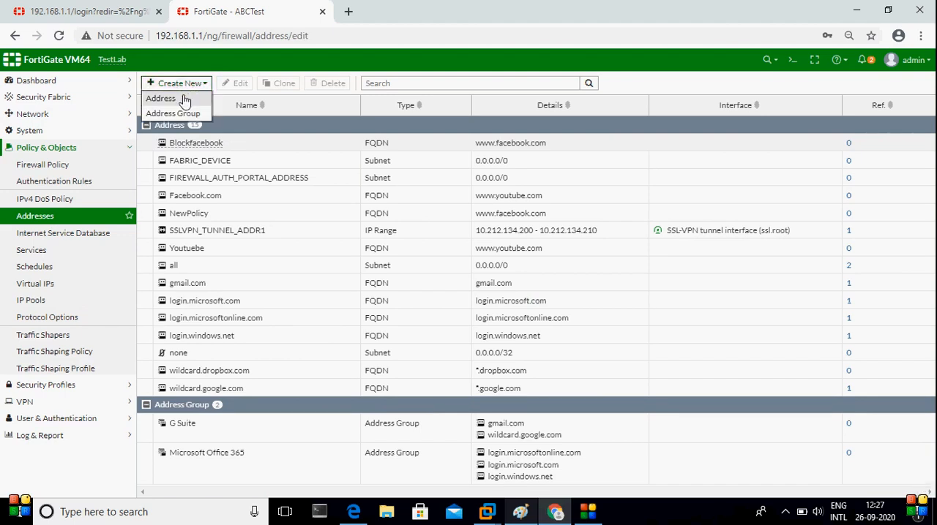
click(275, 109)
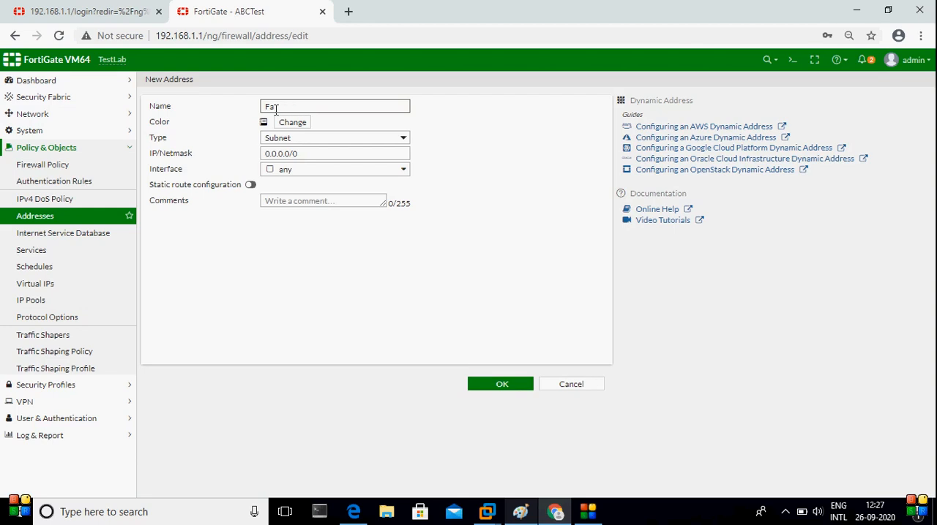
text(FD)
key(BackSpace)
key(BackSpace)
text(Denyfacebpp)
click(328, 140)
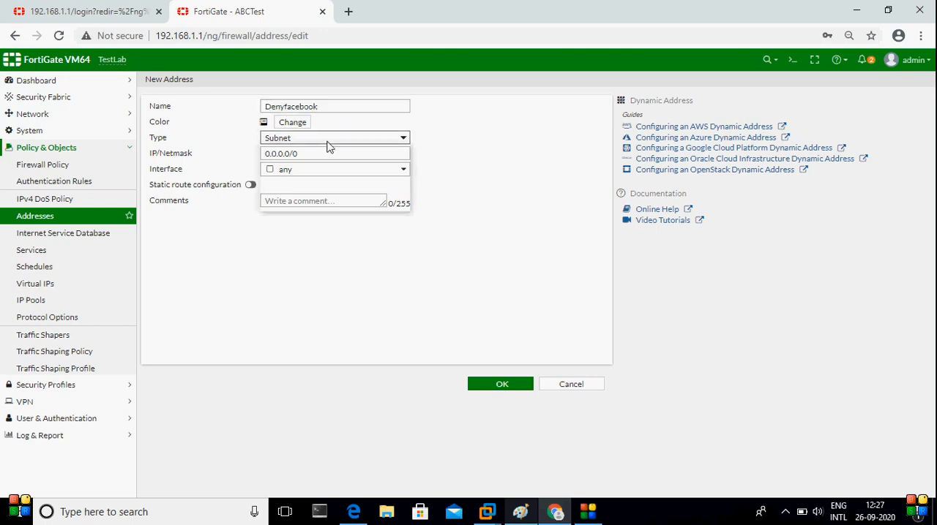
click(305, 174)
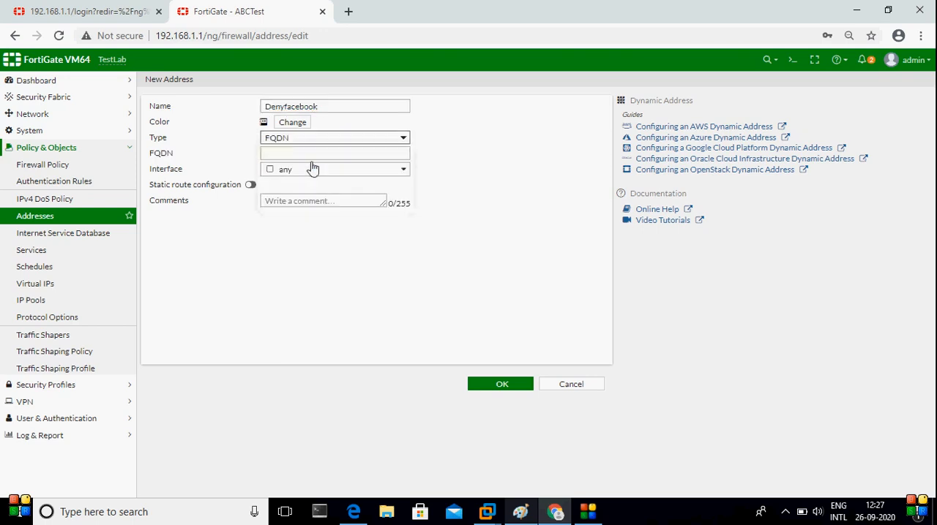
click(320, 158)
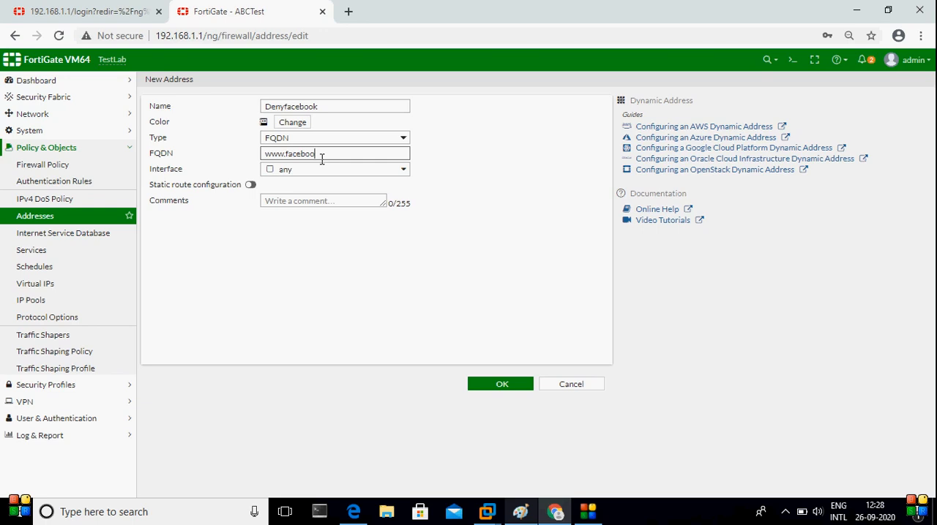
text(.com)
key(ctrl+plus)
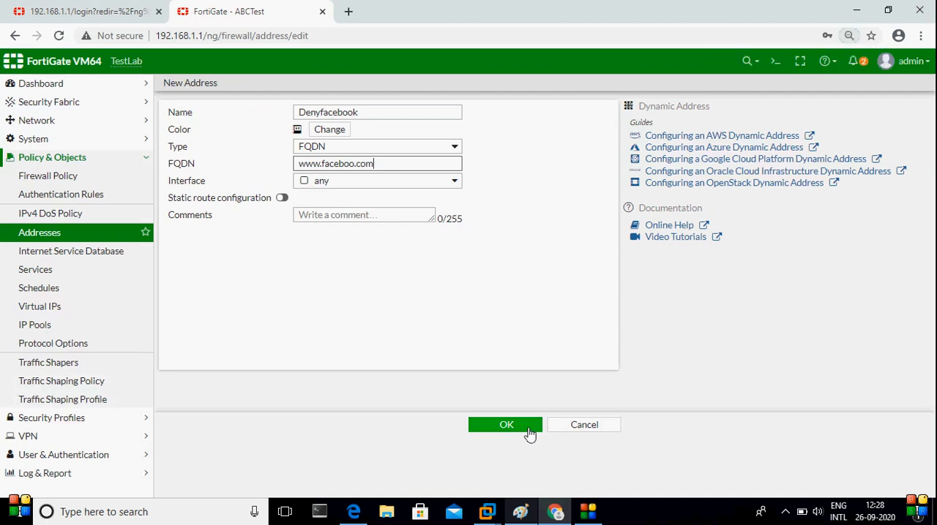
click(507, 426)
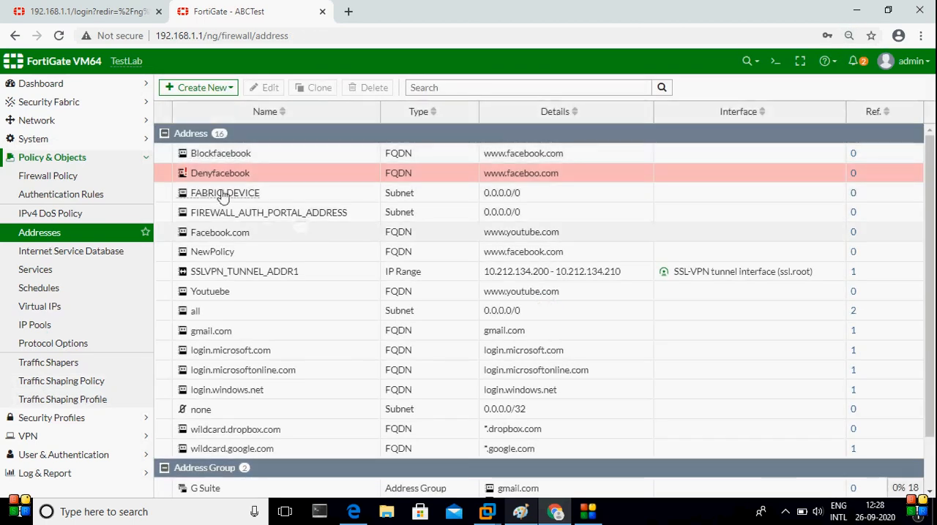
mouse_move(202, 179)
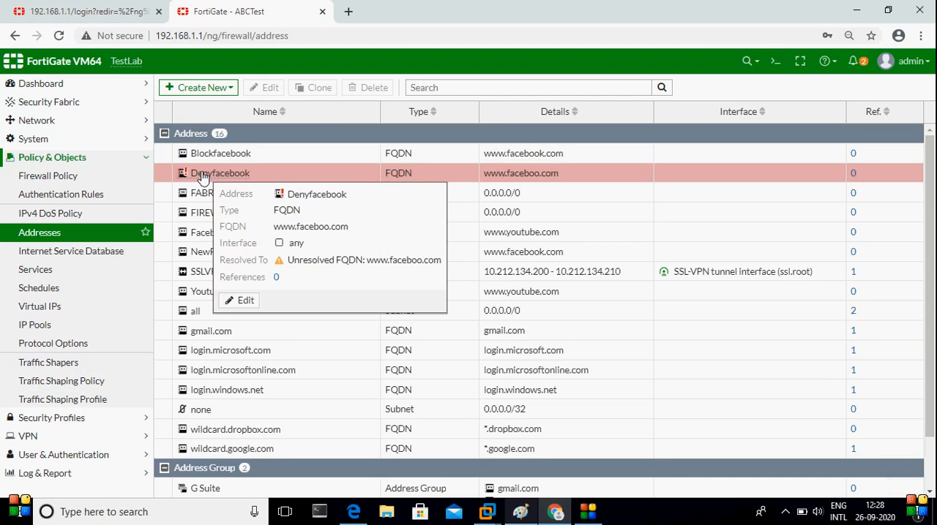
Create a new firewall policy named DenyTraffic
click(62, 178)
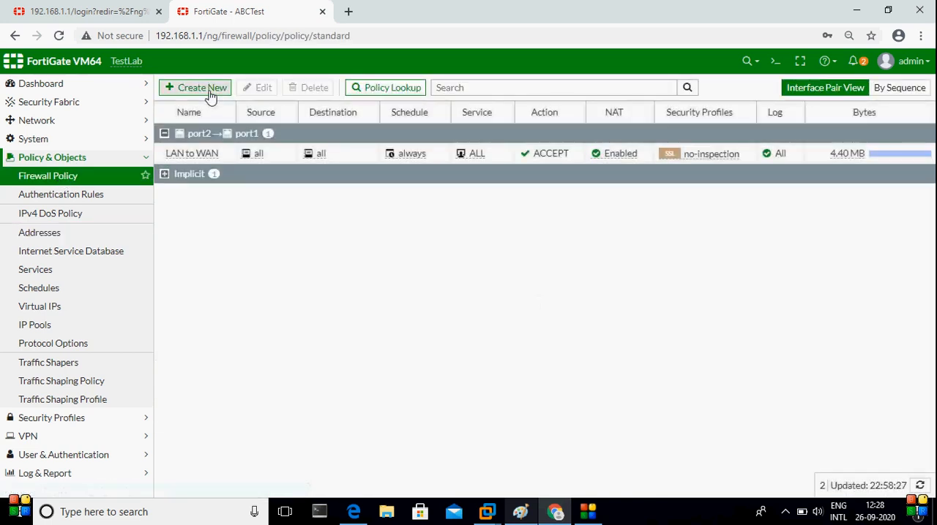
click(209, 91)
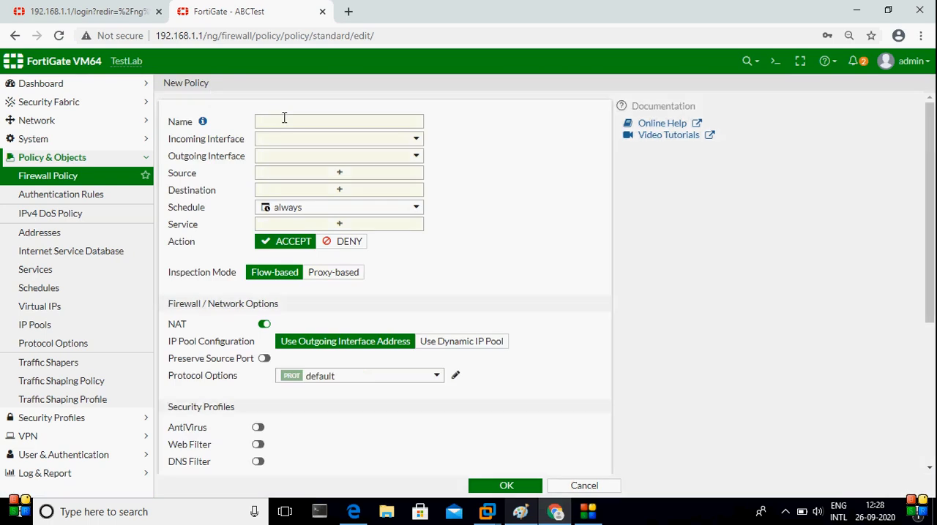
click(284, 119)
Move the Paint diagram aside, circle the WIN 7 box again, and set the DenyTraffic policy's incoming interface to port2 in Chrome
click(521, 513)
mouse_move(519, 90)
mouse_down()
mouse_move(805, 119)
mouse_move(809, 142)
mouse_up()
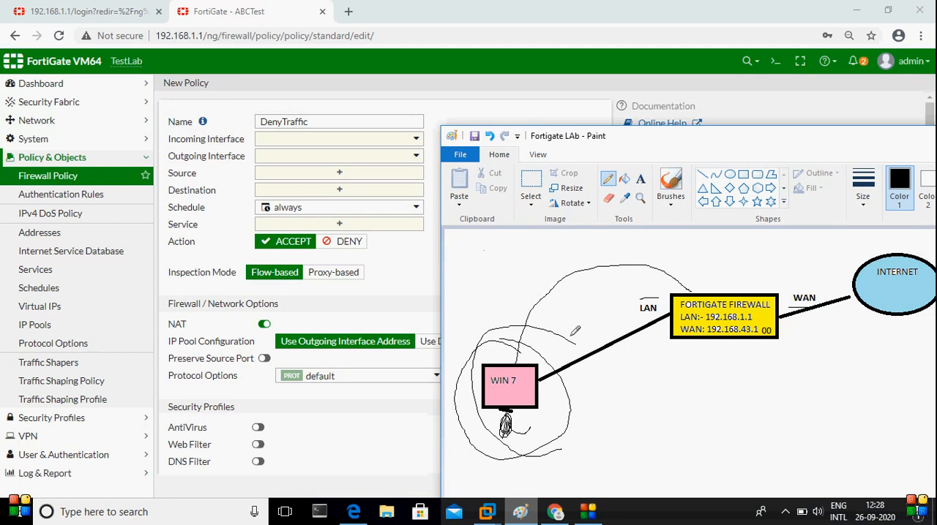
mouse_move(546, 316)
mouse_down()
mouse_move(475, 439)
mouse_move(582, 407)
mouse_move(545, 327)
mouse_up()
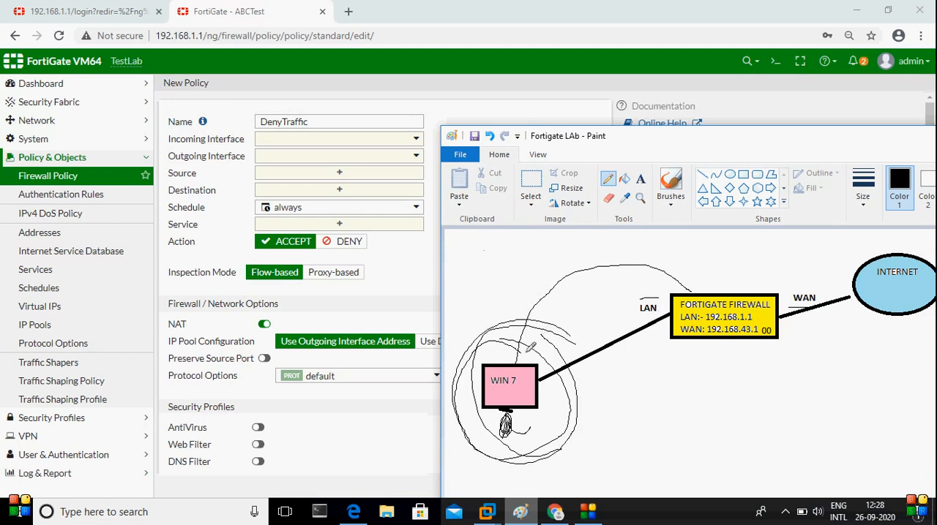
click(361, 146)
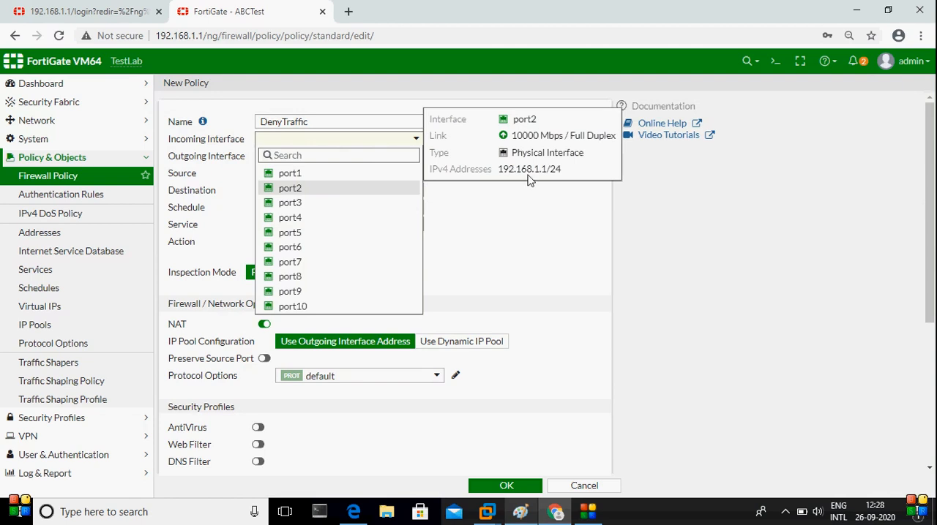
click(316, 189)
Draw a freehand loop around the WAN link in the Paint diagram and set the policy's outgoing interface to port1 in Chrome
click(520, 513)
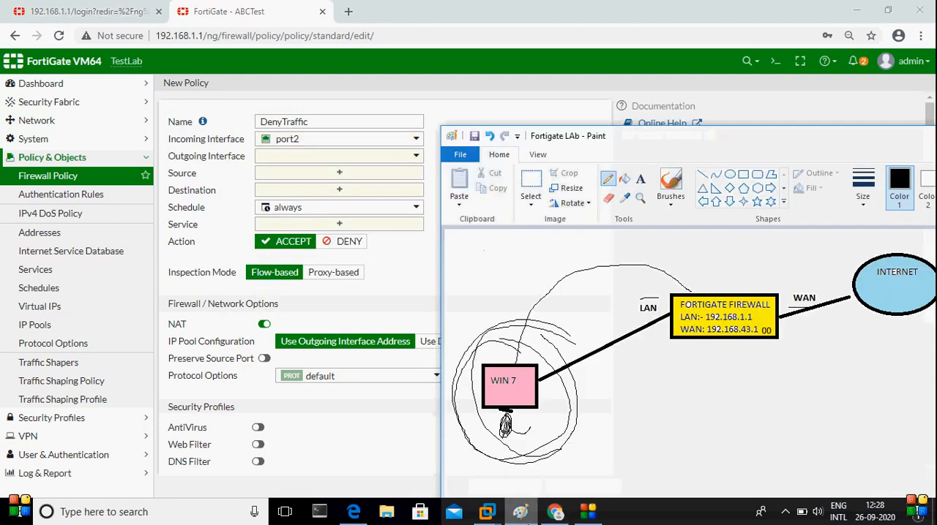
mouse_move(841, 293)
mouse_down()
mouse_move(805, 273)
mouse_move(856, 344)
mouse_move(786, 256)
mouse_up()
click(376, 157)
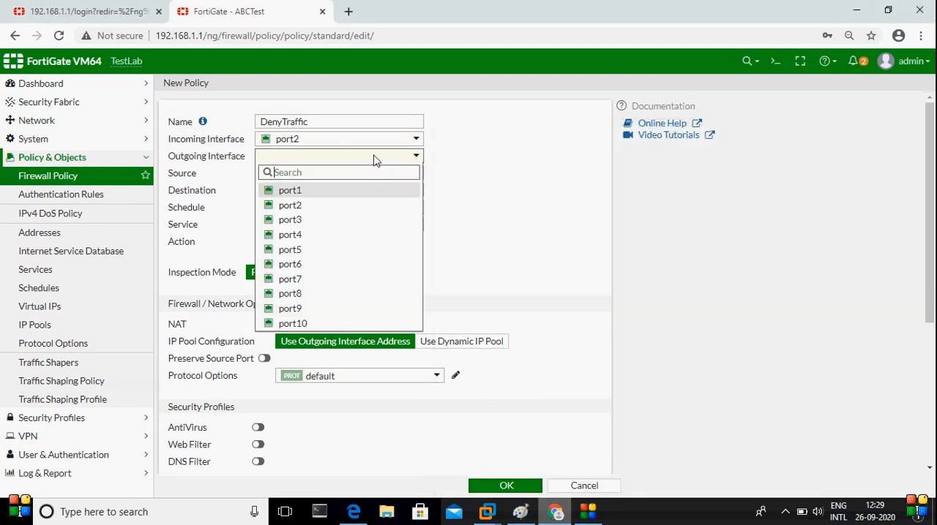
click(335, 192)
Add a short freehand stroke at the WIN 7 box in Paint and set the policy's source address to all in Chrome
click(341, 178)
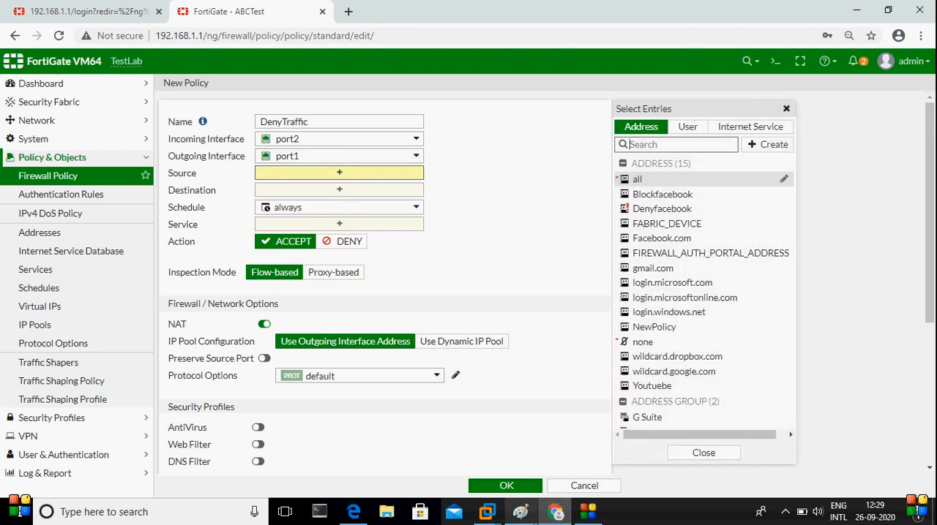
mouse_move(487, 515)
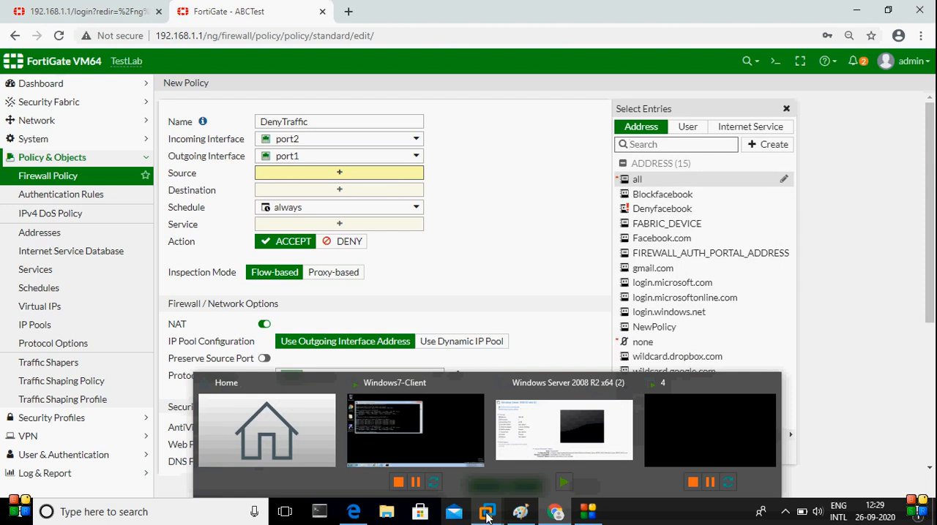
mouse_move(521, 514)
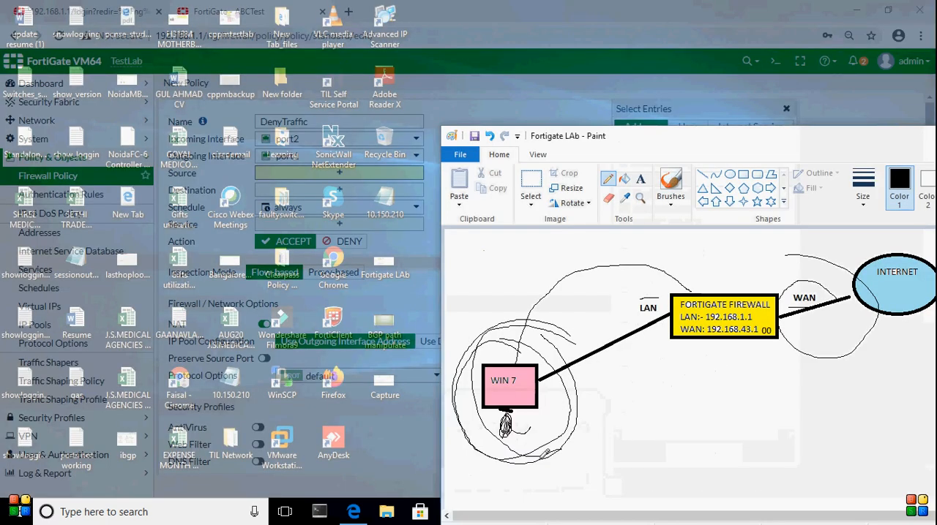
click(545, 454)
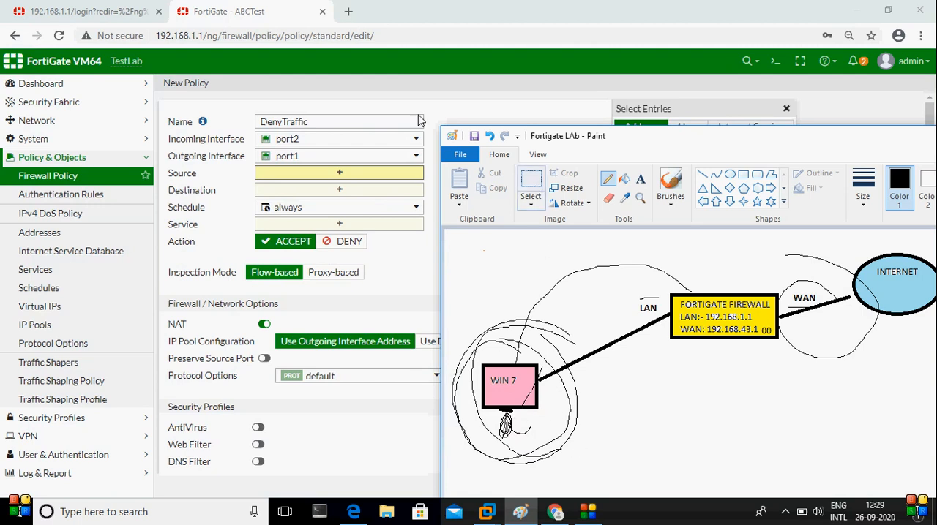
click(340, 178)
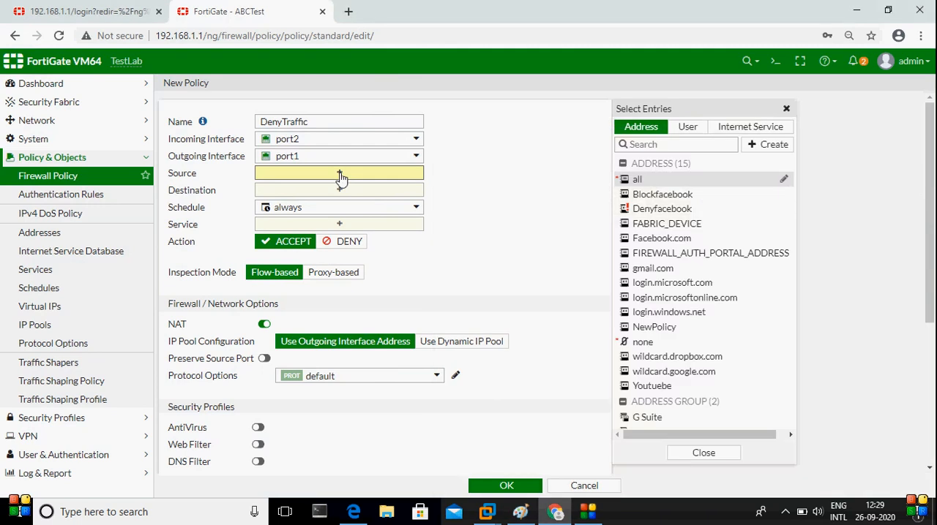
click(637, 179)
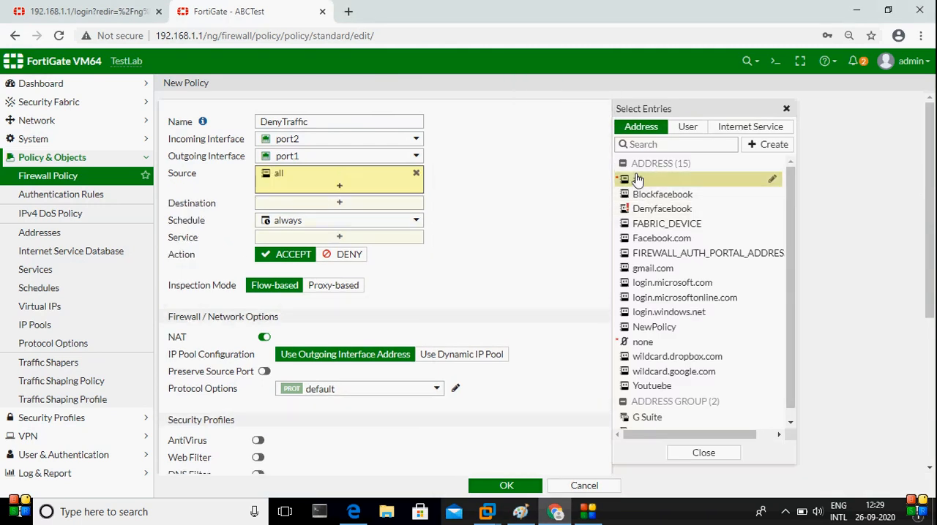
Set the policy's destination to the Denyfacebook address and inspect that entry's details
click(311, 207)
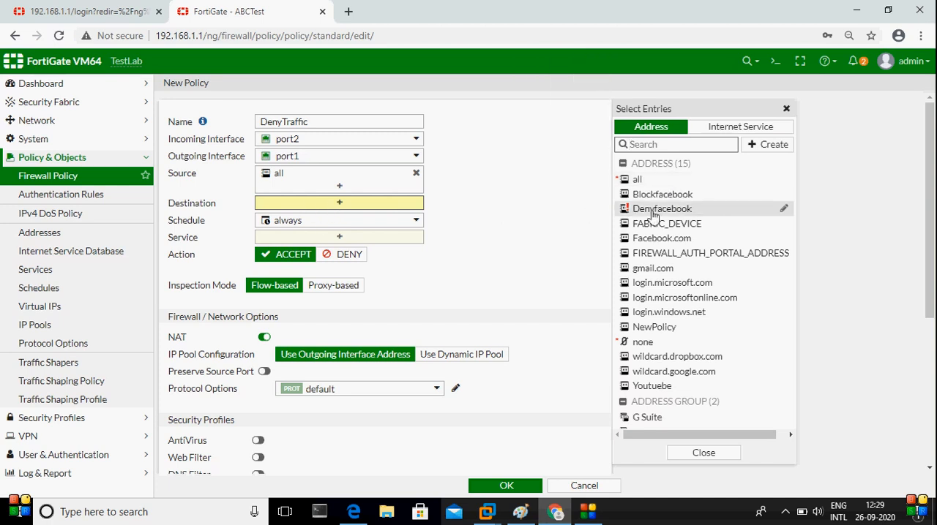
mouse_move(653, 215)
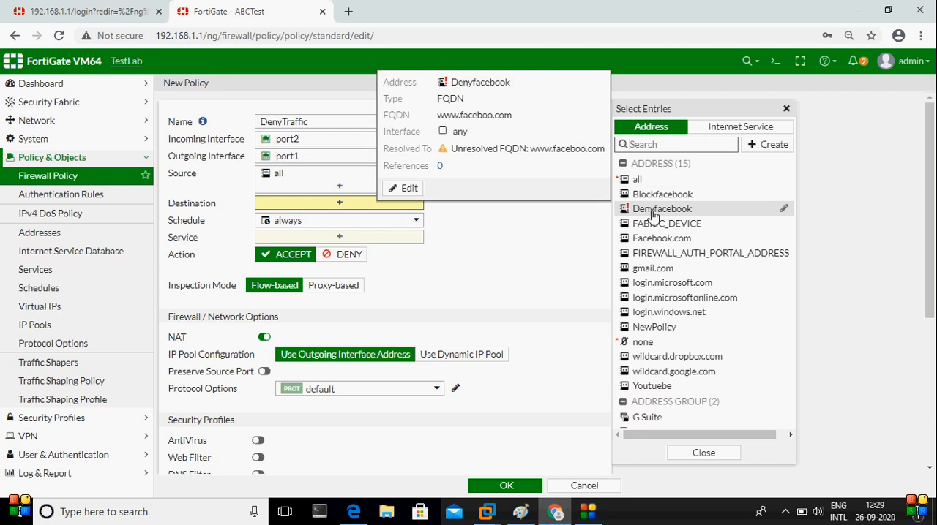
click(653, 215)
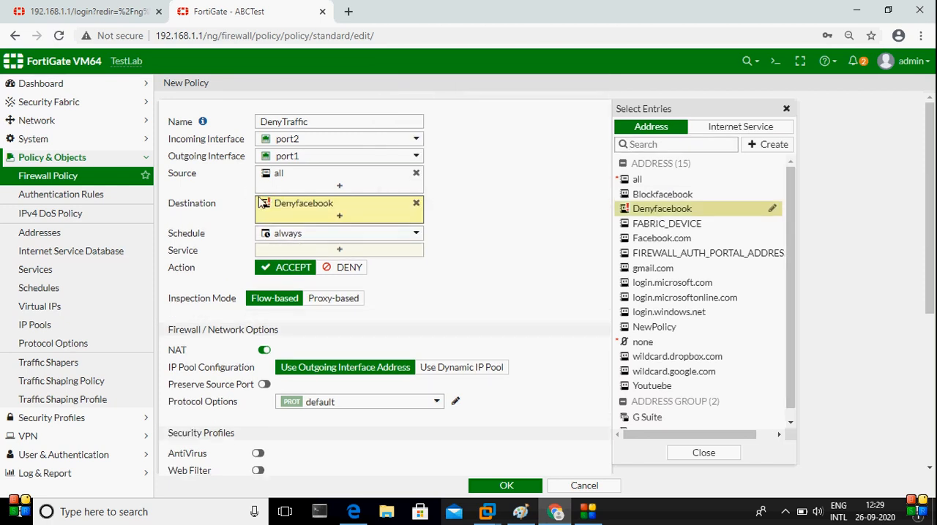
mouse_move(302, 213)
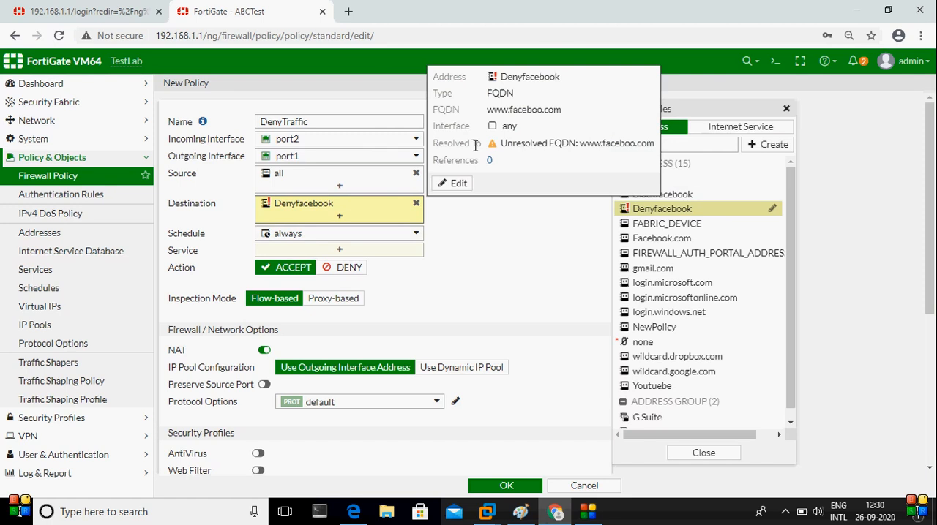
drag(475, 144, 606, 158)
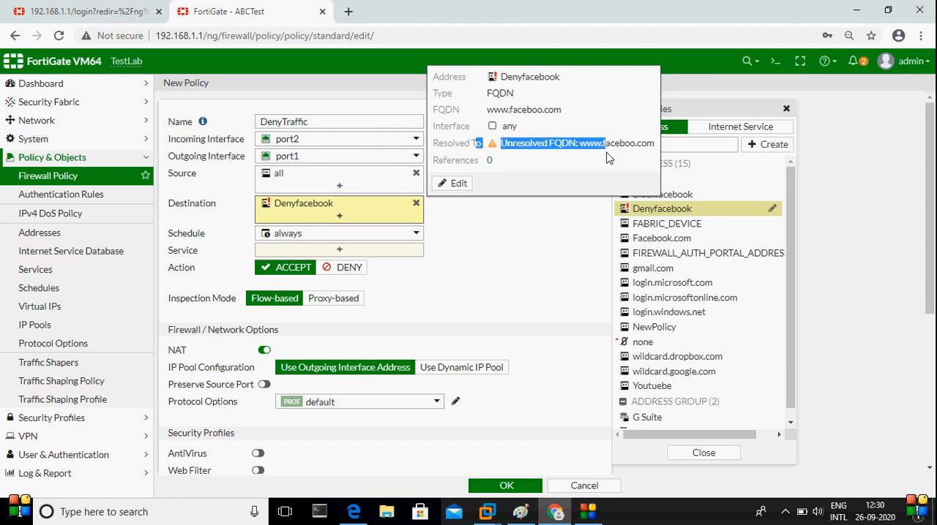
Set the DenyTraffic policy's service to ALL
click(366, 251)
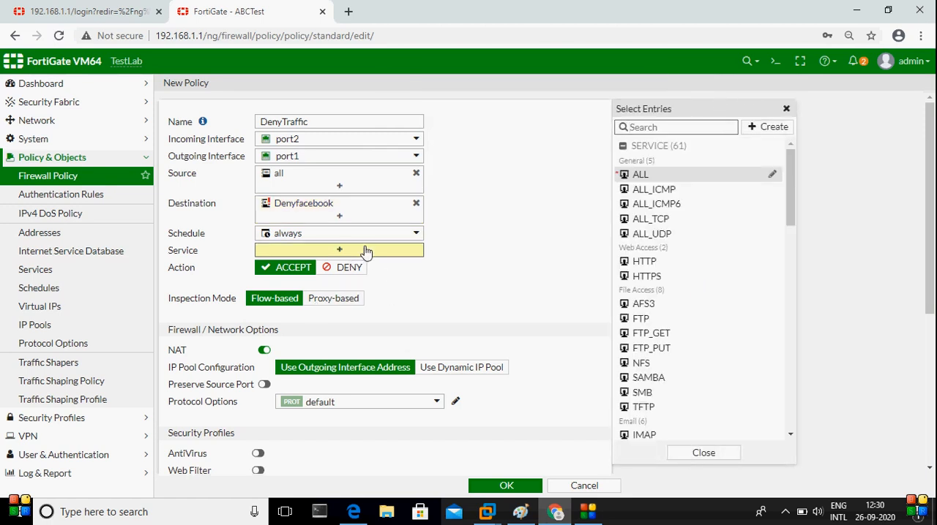
mouse_move(643, 181)
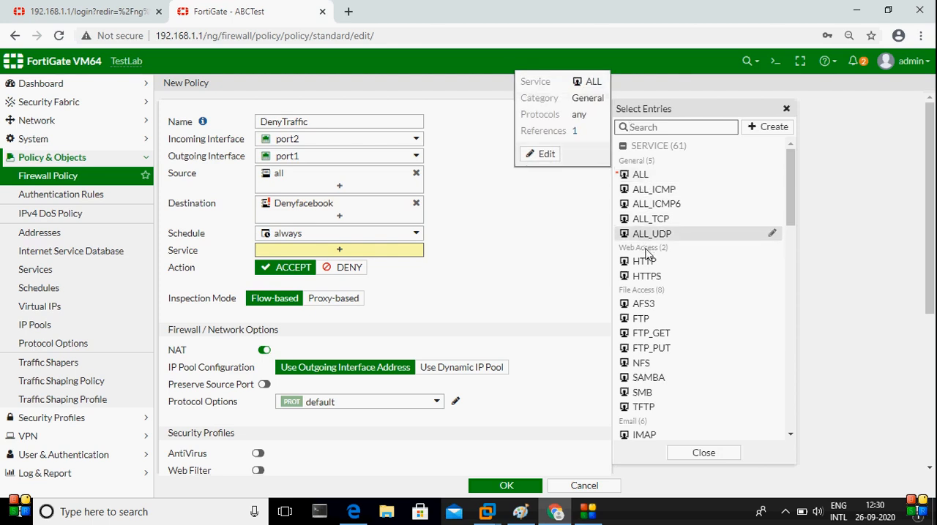
mouse_move(648, 269)
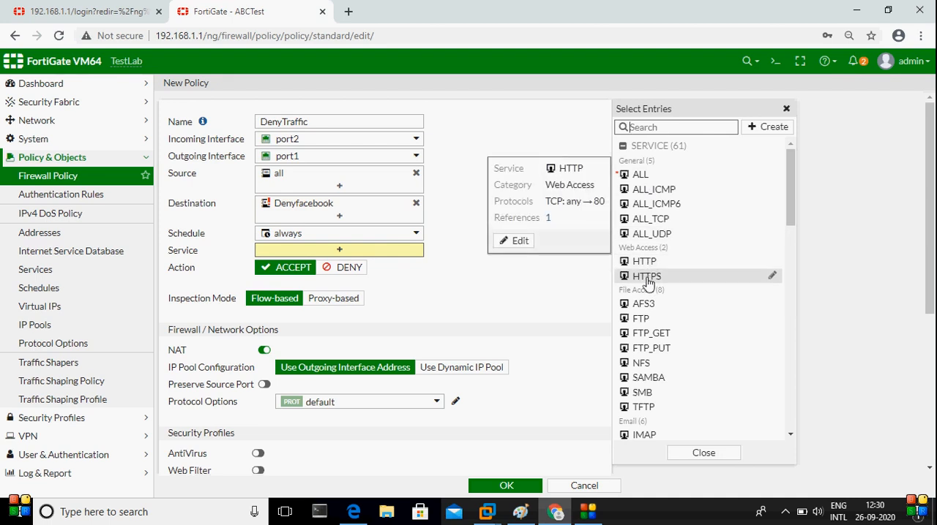
click(638, 177)
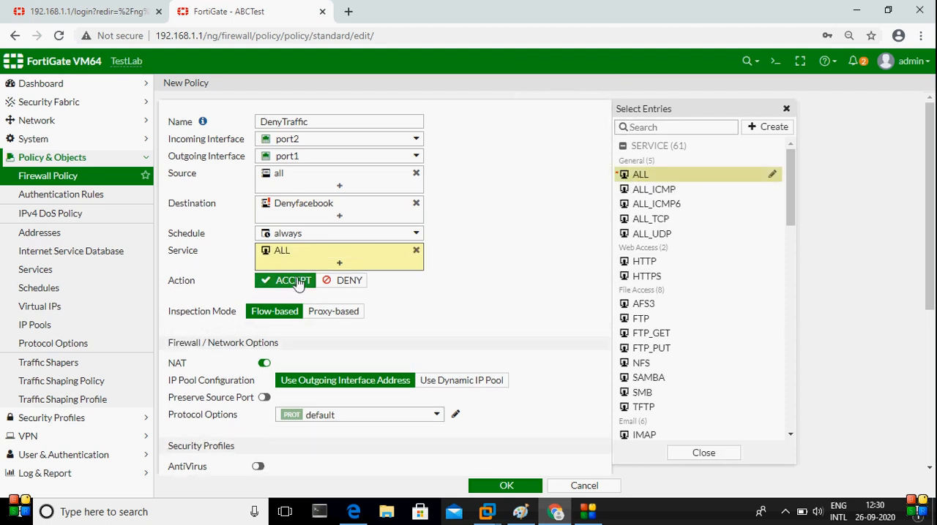
Set the DenyTraffic policy's action to DENY, enable Log Violation Traffic, and save the policy
click(344, 283)
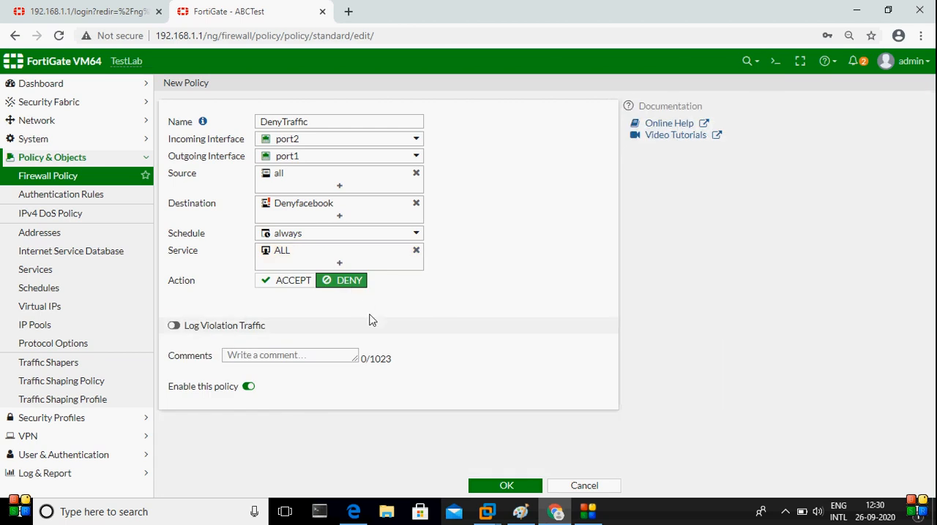
click(174, 326)
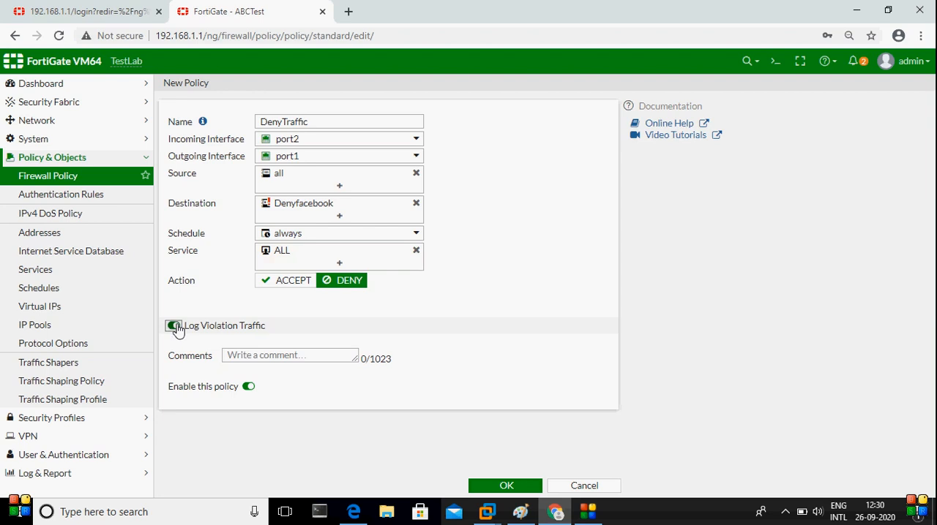
click(505, 487)
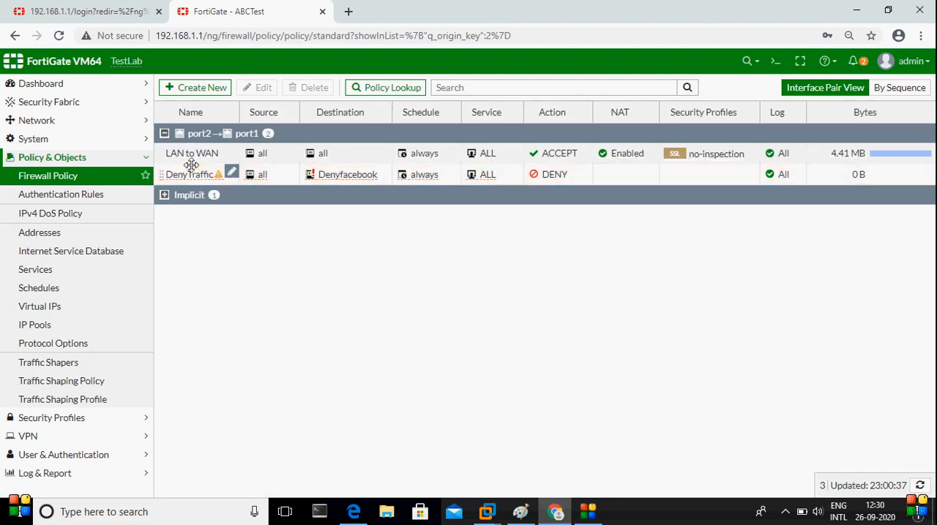
Switch to Paint and draw a freehand arc from the WIN 7 box toward the FortiGate firewall box
mouse_move(195, 175)
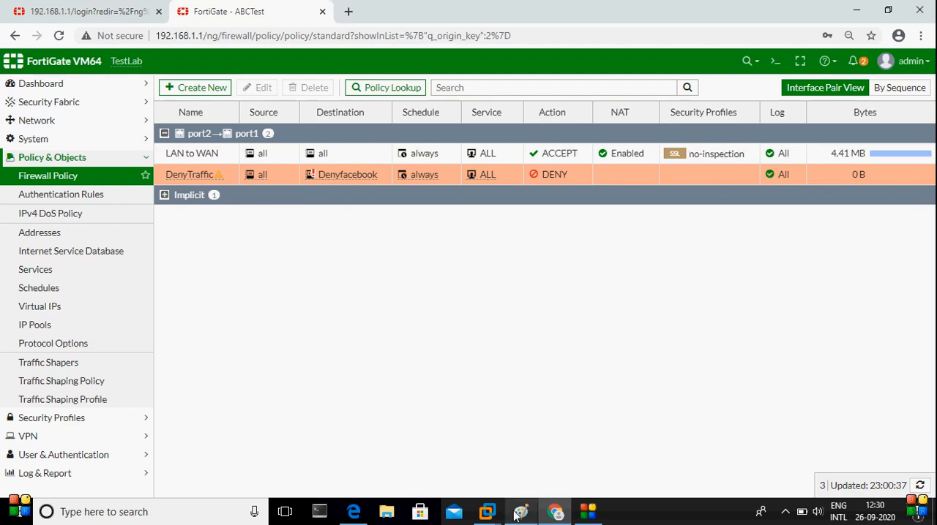
mouse_move(521, 510)
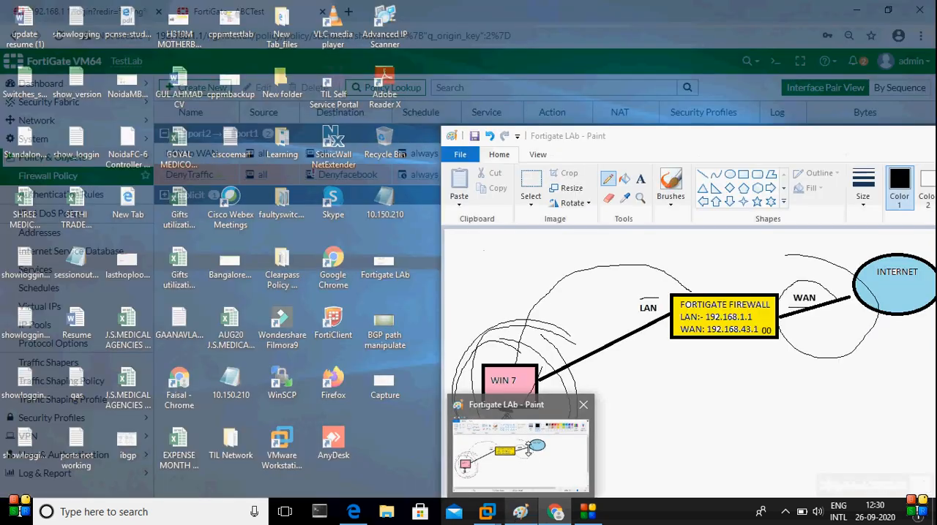
click(528, 450)
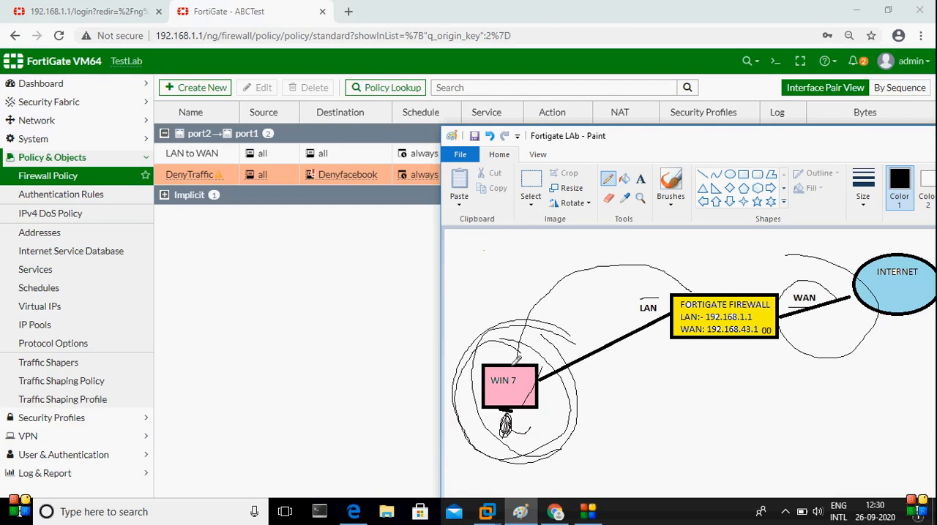
mouse_move(516, 358)
mouse_down()
mouse_move(524, 326)
mouse_move(673, 268)
mouse_up()
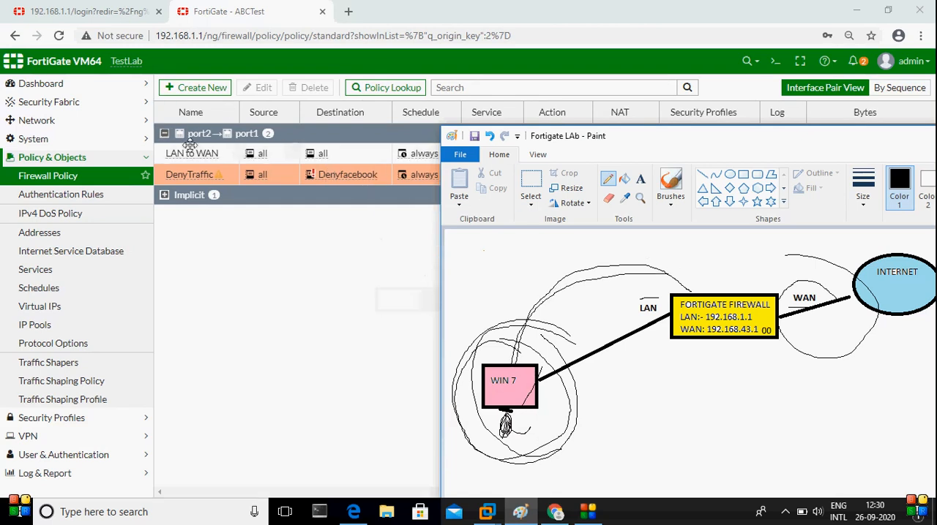
Return to the firewall policy list in Chrome and move the DenyTraffic policy above LAN to WAN
mouse_move(202, 157)
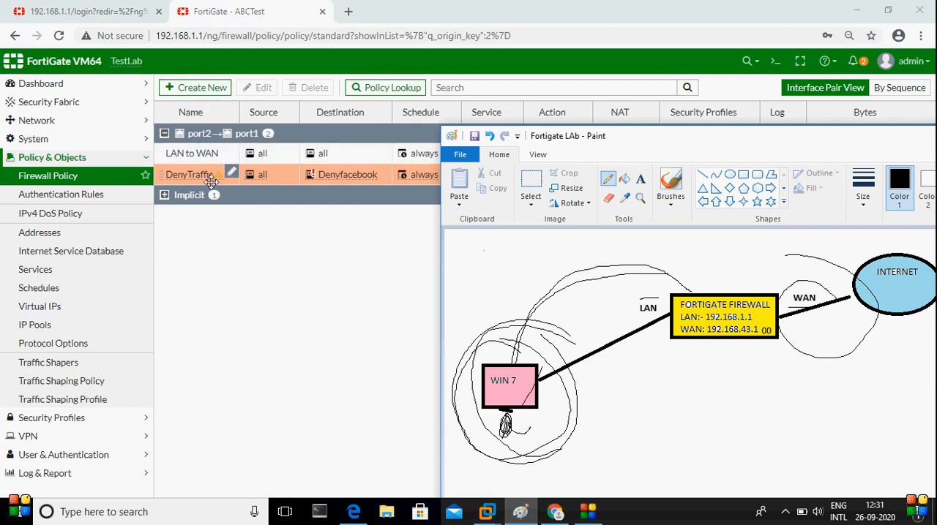
click(241, 244)
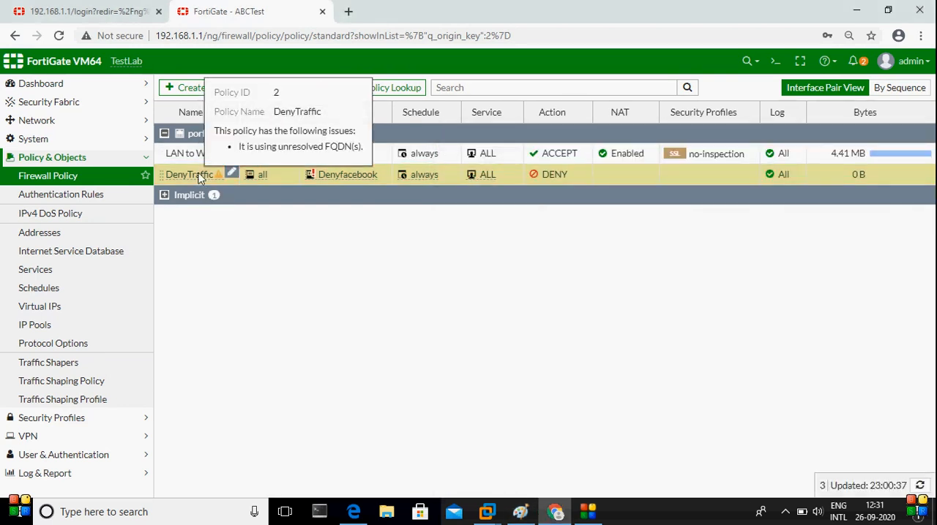
drag(201, 179, 199, 155)
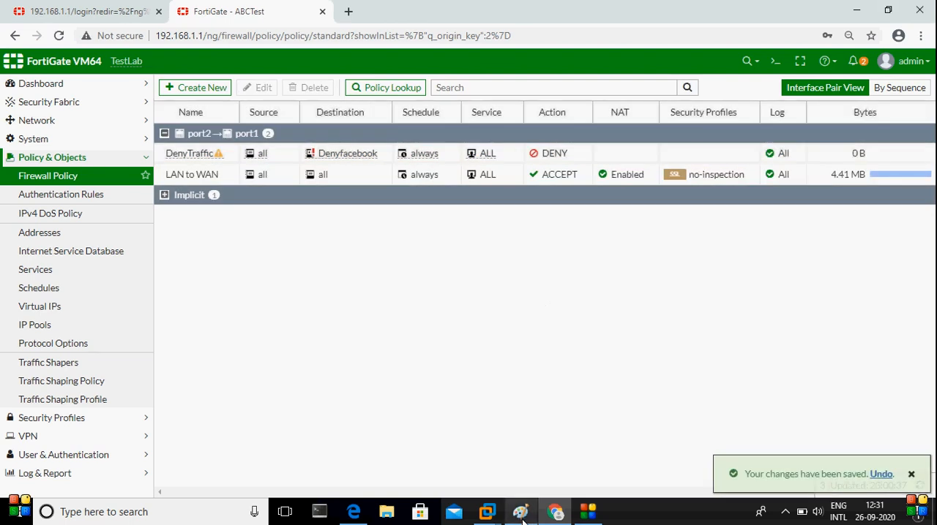
Add another freehand arc from WIN 7 to the firewall in Paint, and inspect DenyTraffic's destination address details in Chrome
click(520, 512)
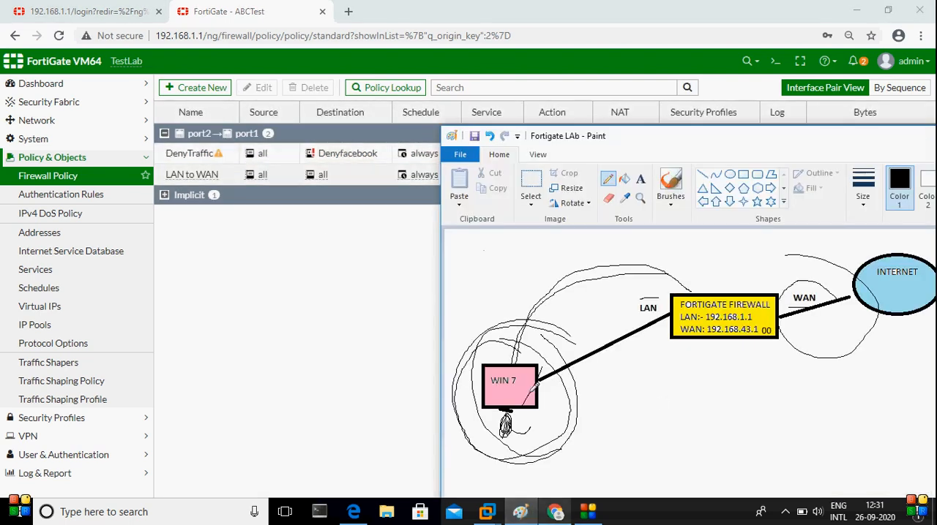
mouse_move(507, 361)
mouse_down()
mouse_move(582, 277)
mouse_move(718, 292)
mouse_up()
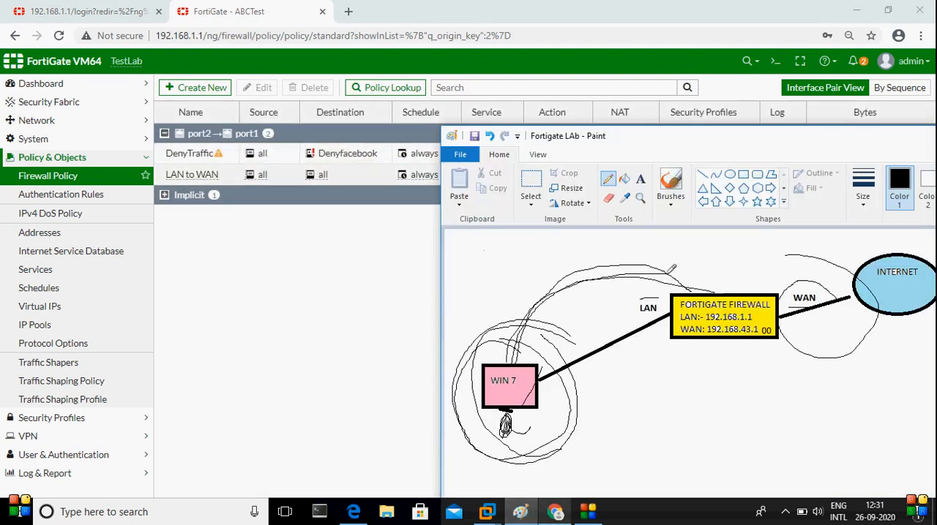
mouse_move(169, 155)
click(341, 301)
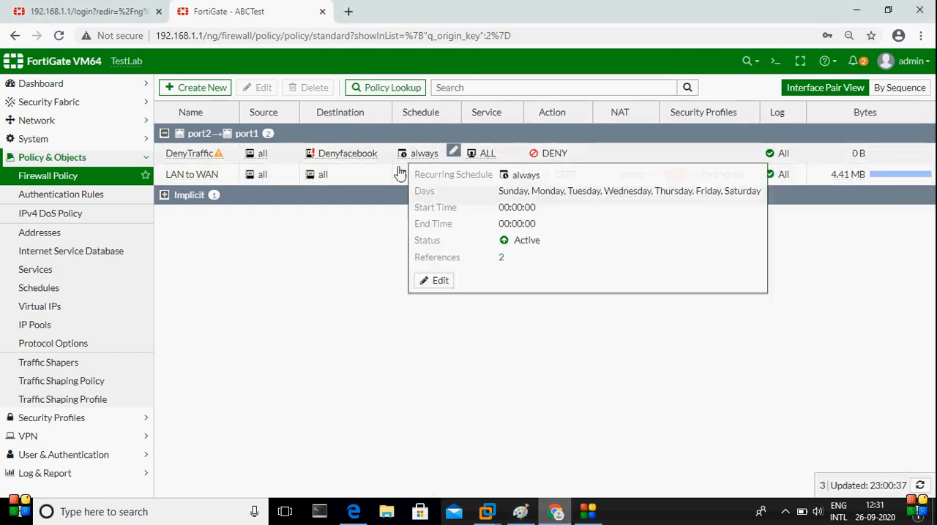
mouse_move(334, 154)
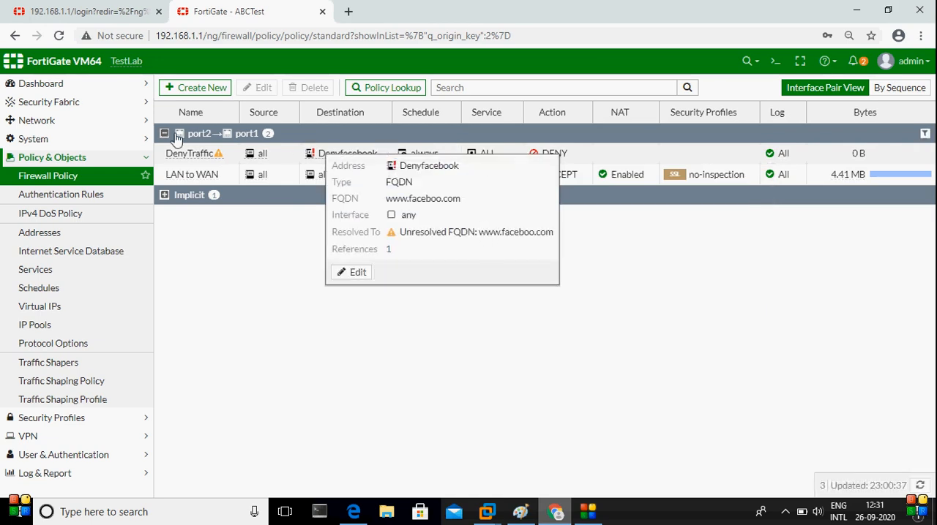
Set the FortiGate's primary DNS server to 8.8.8.8 and the secondary to 4.4.4.4, and apply the settings
click(51, 125)
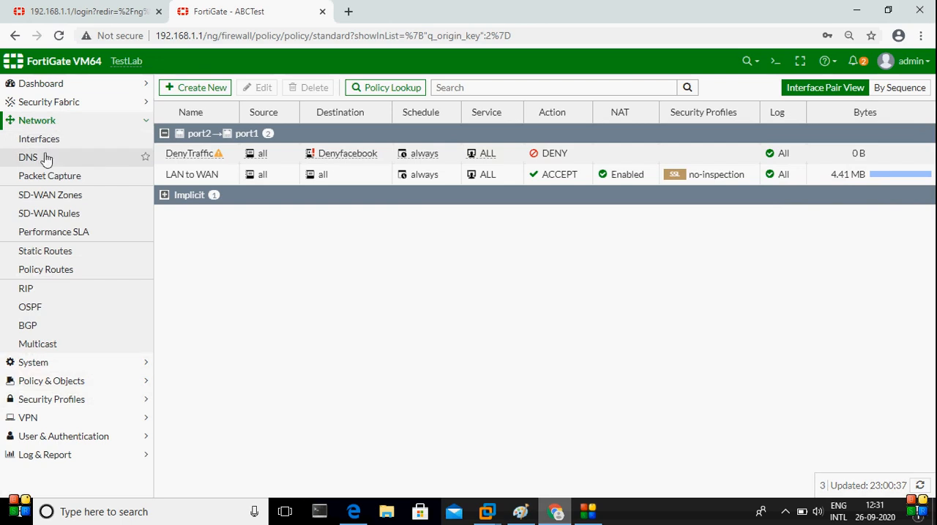
click(46, 157)
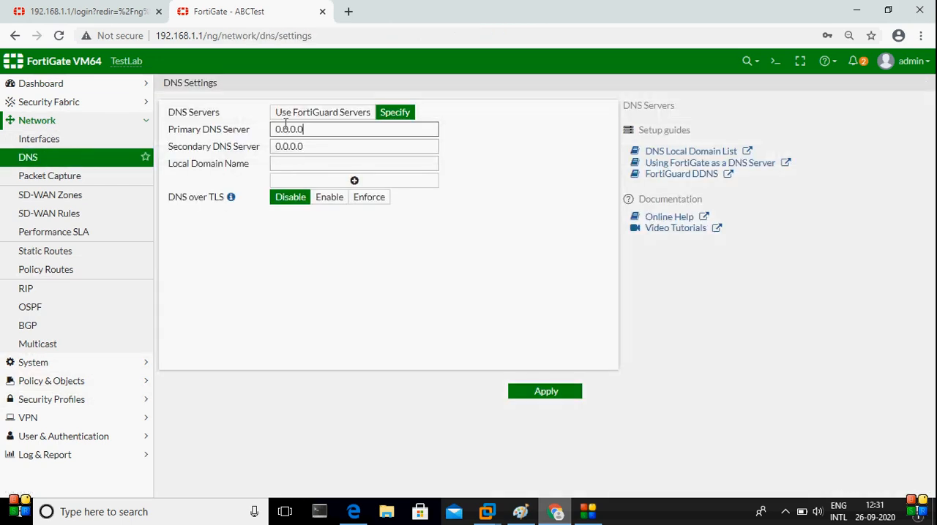
text(8.8.8.8)
key(Tab)
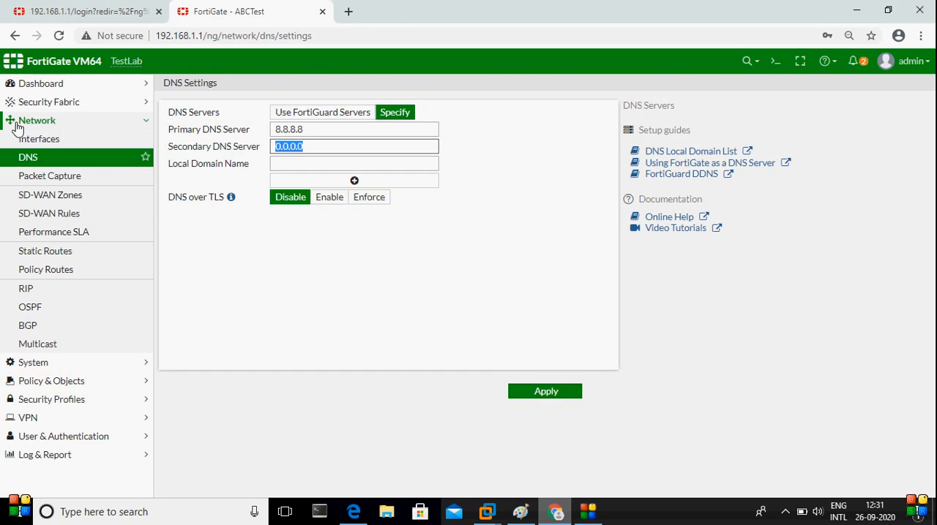
text(4.4.4.4)
click(561, 395)
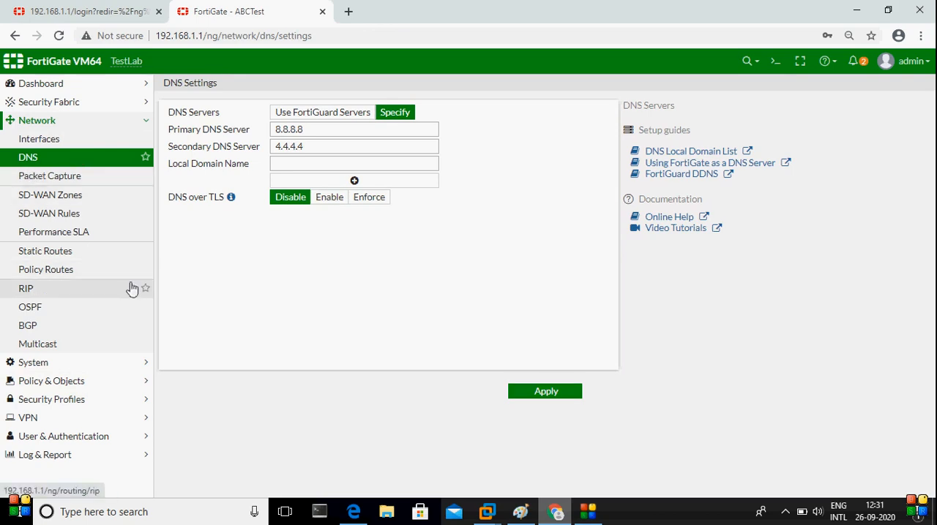
Reopen the firewall policy list and check which IP address the Denyfacebook destination resolves to
click(59, 383)
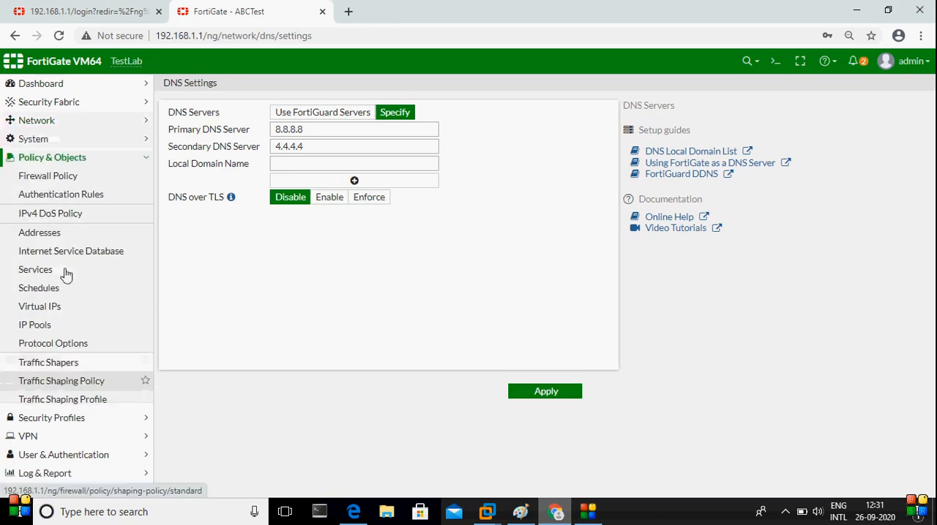
click(55, 177)
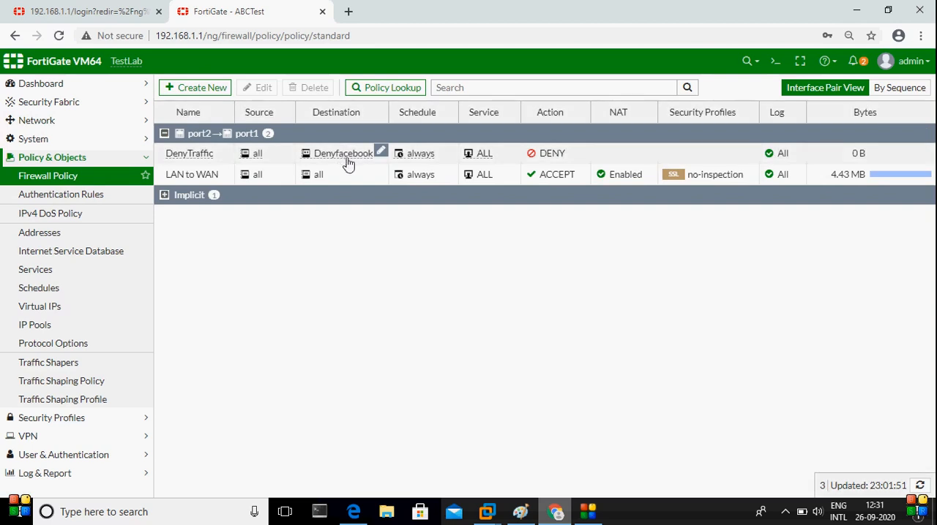
mouse_move(358, 158)
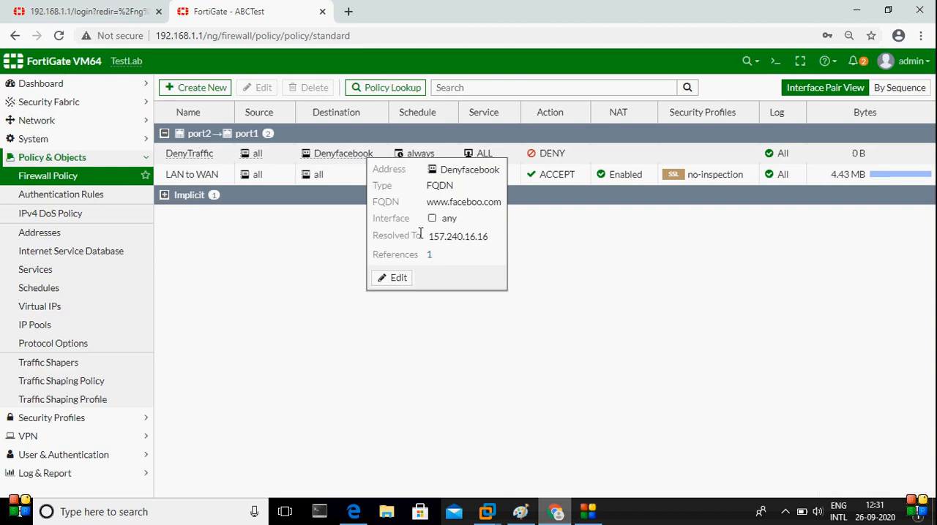
drag(428, 240, 466, 237)
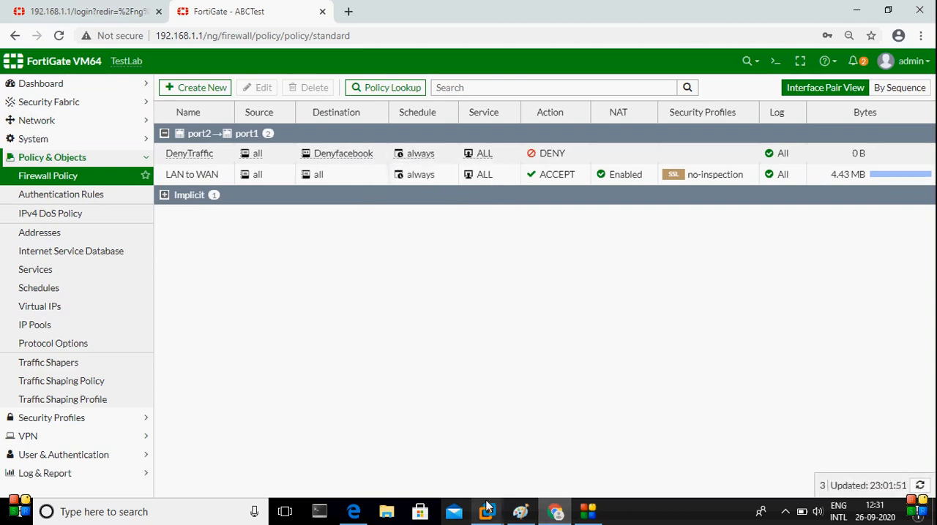
Switch to the Windows 7 client virtual machine and open facebook.com in a maximized Chrome window
mouse_move(488, 508)
click(437, 425)
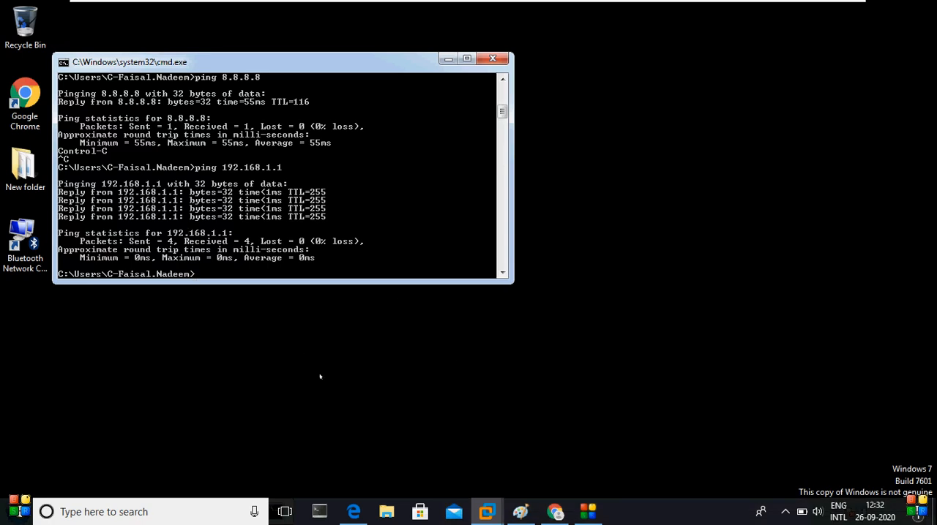
double_click(16, 110)
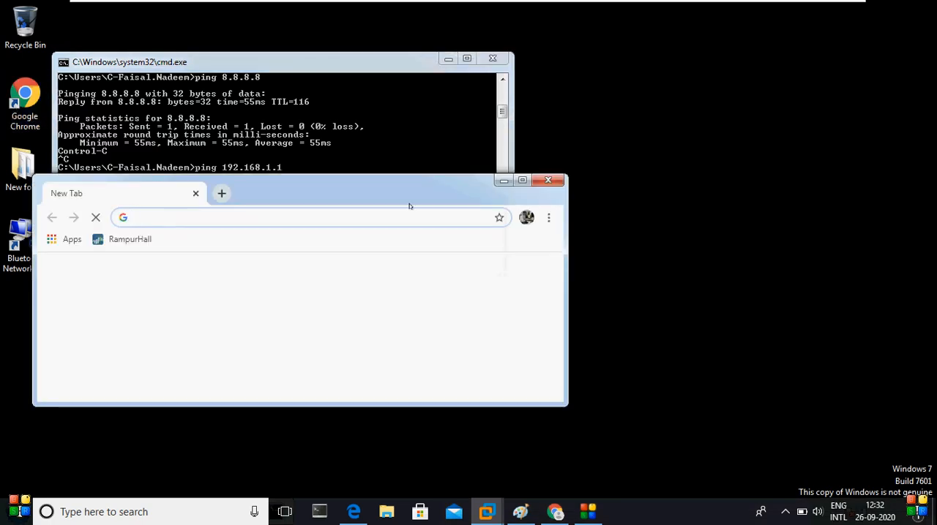
click(526, 180)
text(facebook.com)
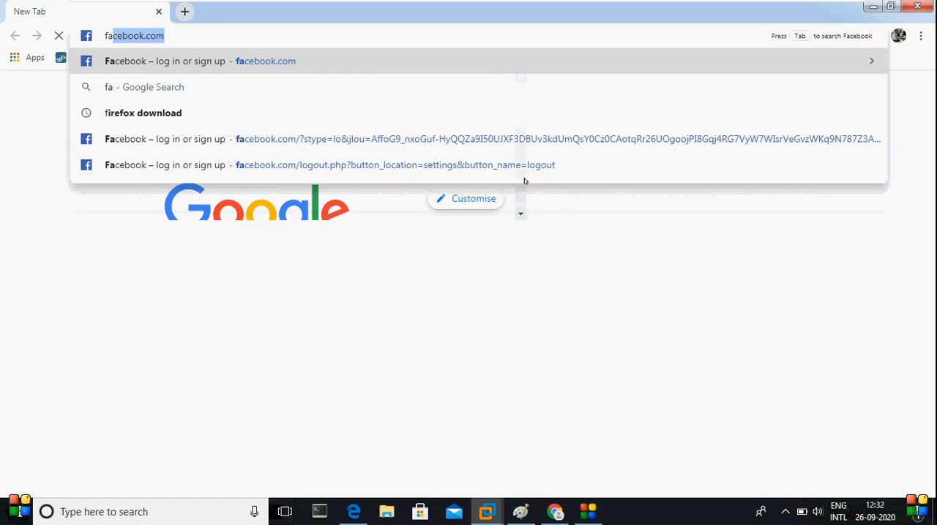
key(Return)
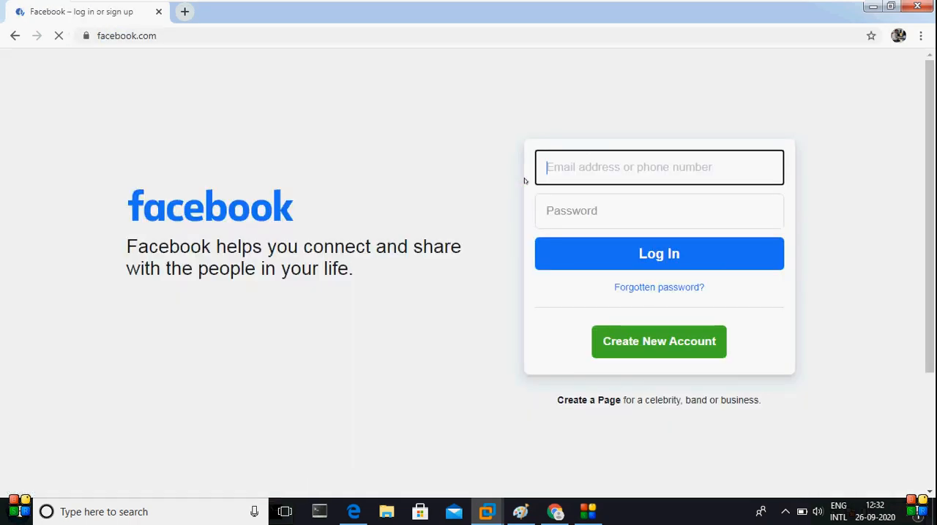
Load facebook.com again in a second browser tab to retest access
click(184, 10)
text(faceb)
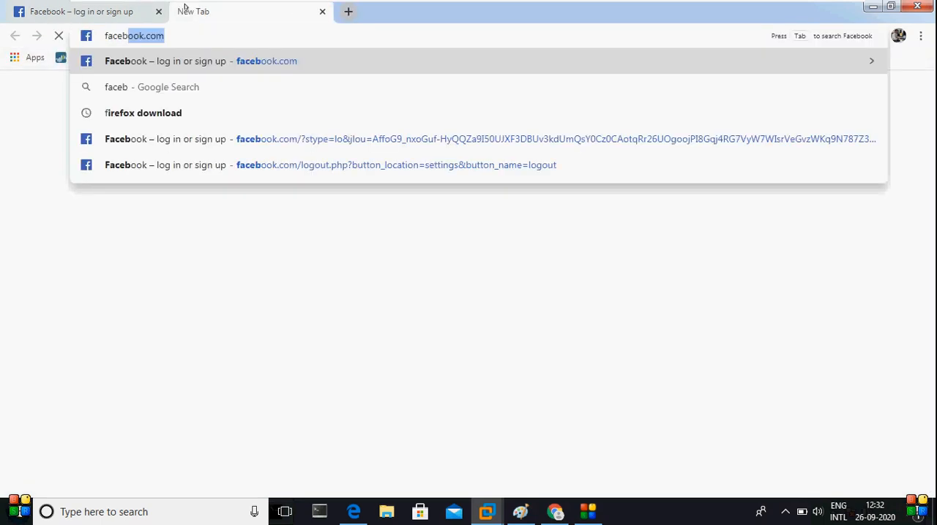
key(Return)
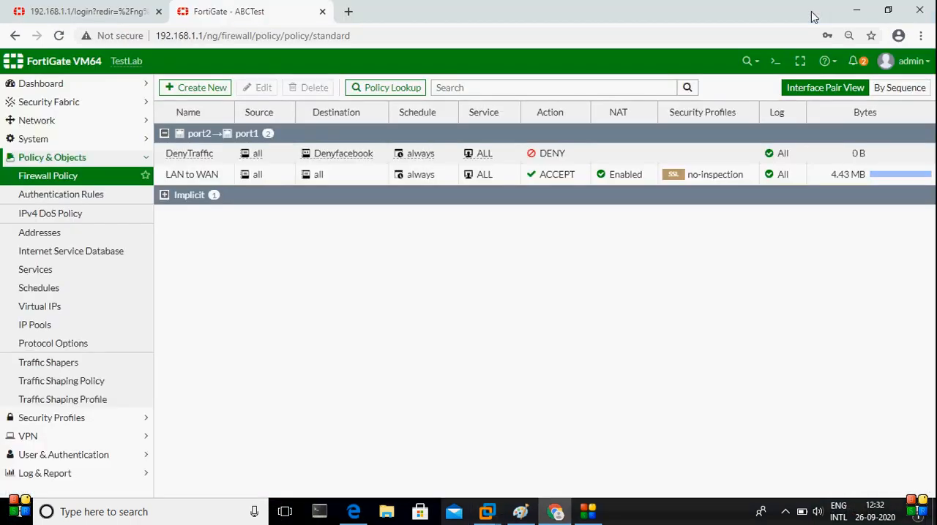
Open the DenyTraffic policy for editing in the FortiGate console and review its Denyfacebook destination
click(193, 158)
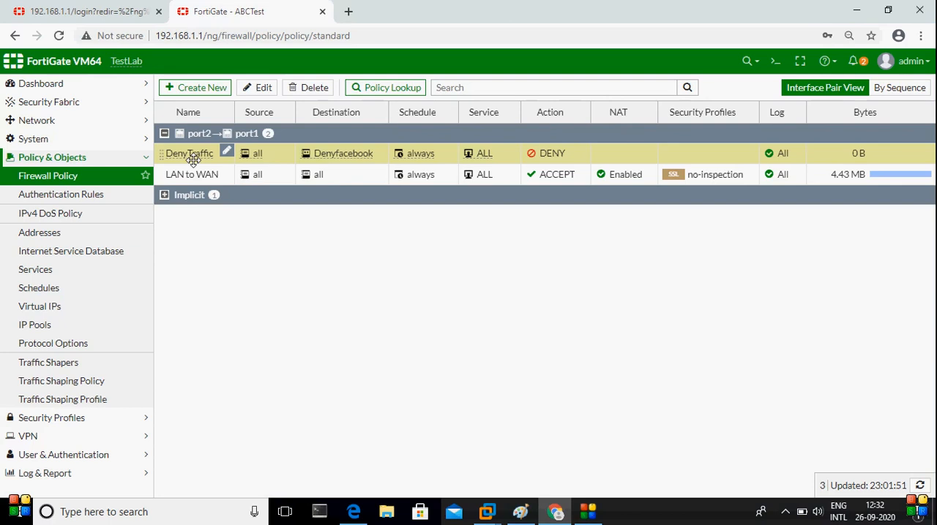
click(264, 94)
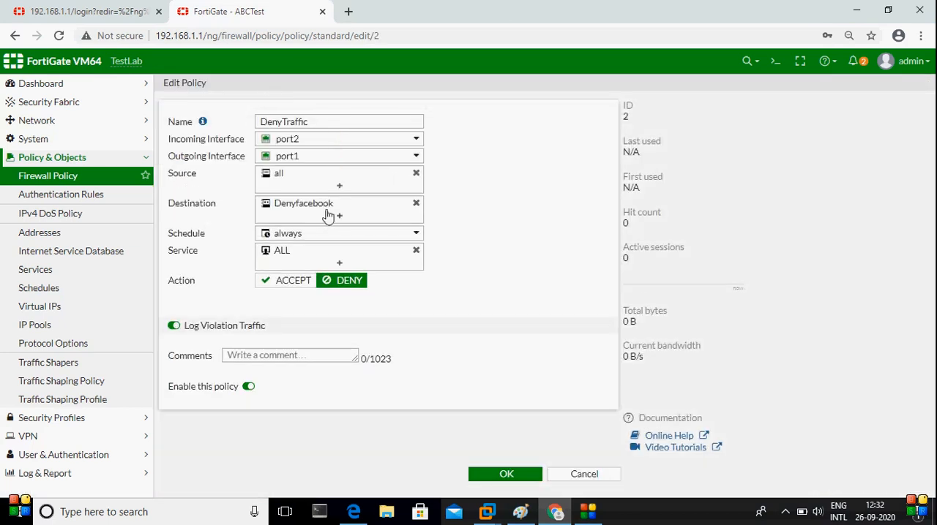
mouse_move(326, 212)
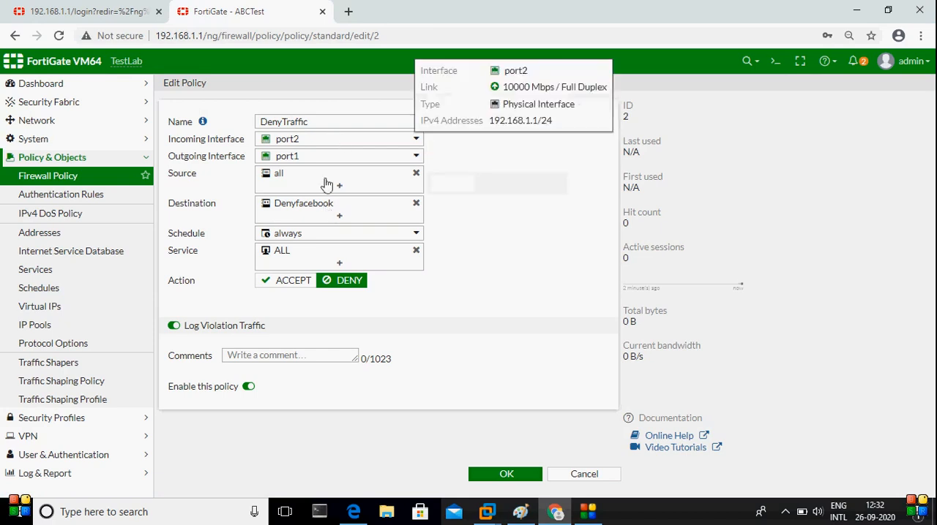
Switch back to the Windows 7 client and ping facebook.com from a new command prompt
click(857, 10)
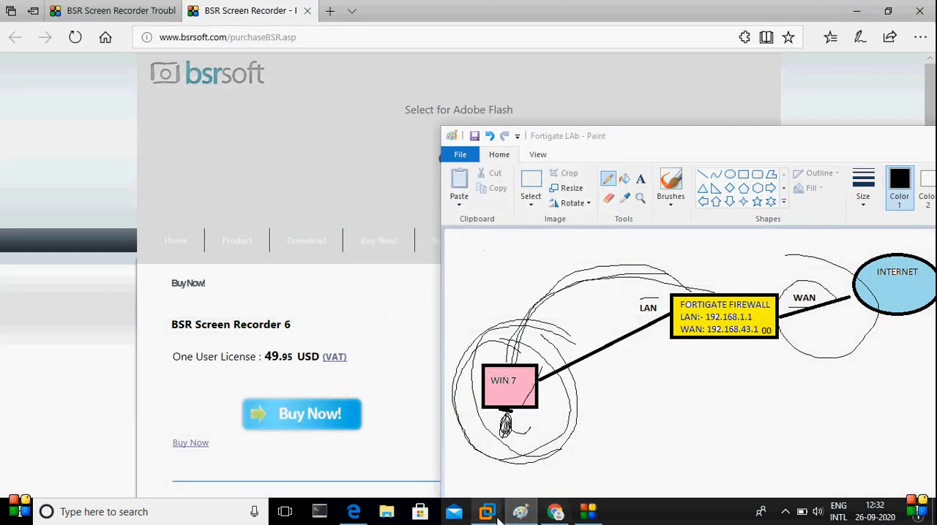
mouse_move(486, 512)
click(424, 441)
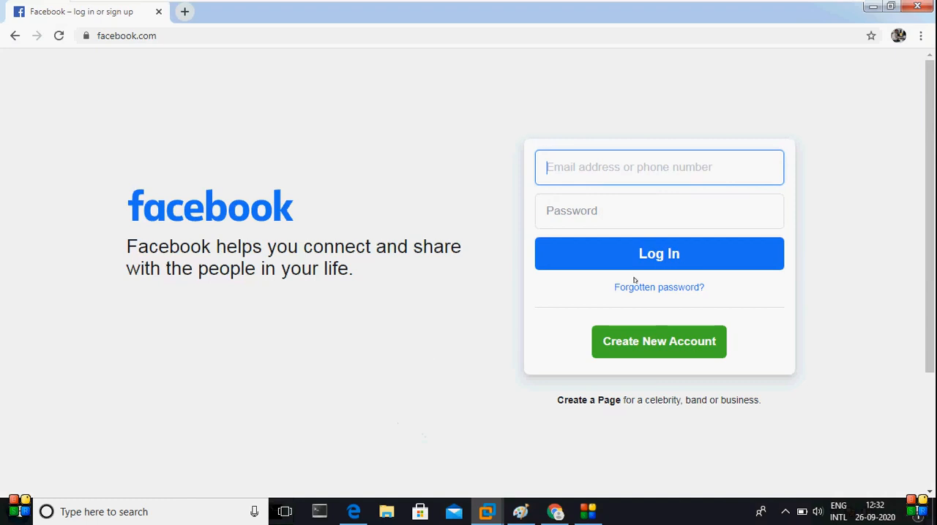
drag(933, 212, 931, 438)
key(super+r)
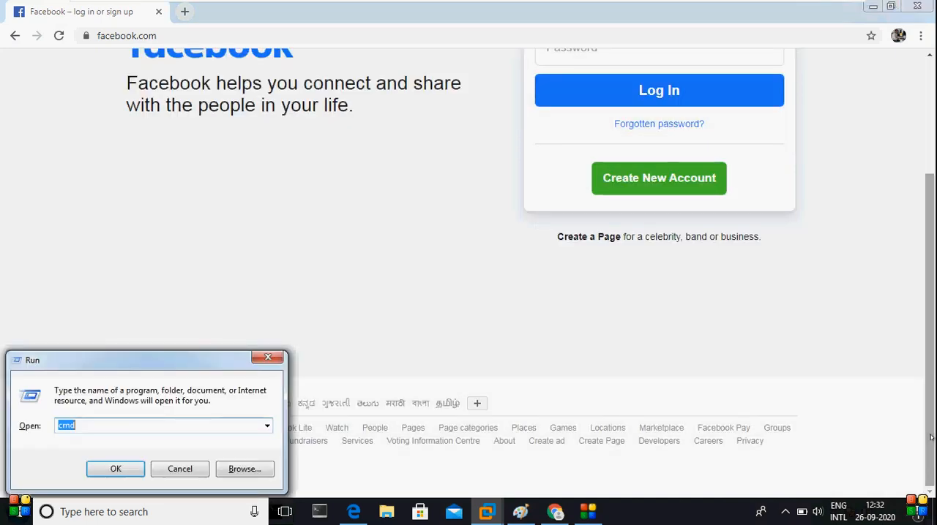
key(Return)
text(ping fa)
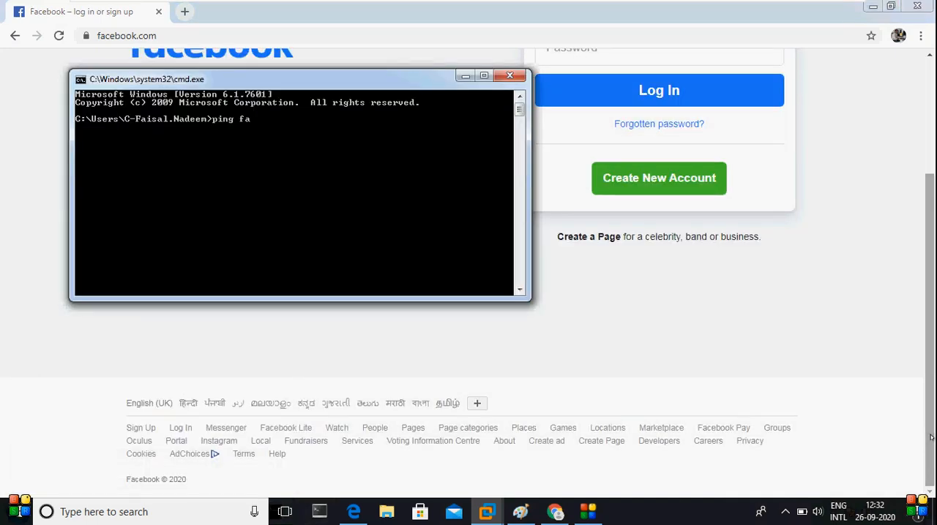
text(cebookc.com)
key(Return)
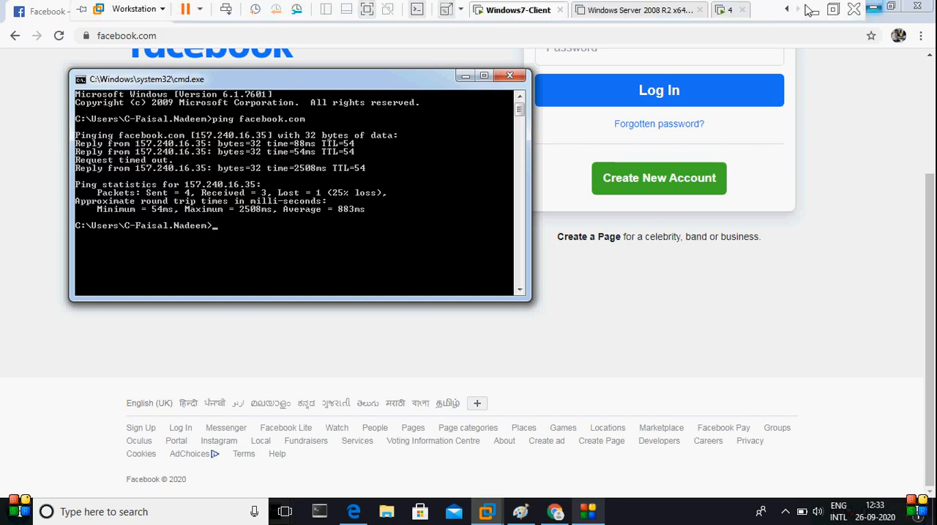
Switch to the FortiGate console in Chrome and inspect the Denyfacebook address details in the DenyTraffic policy's destination
click(810, 9)
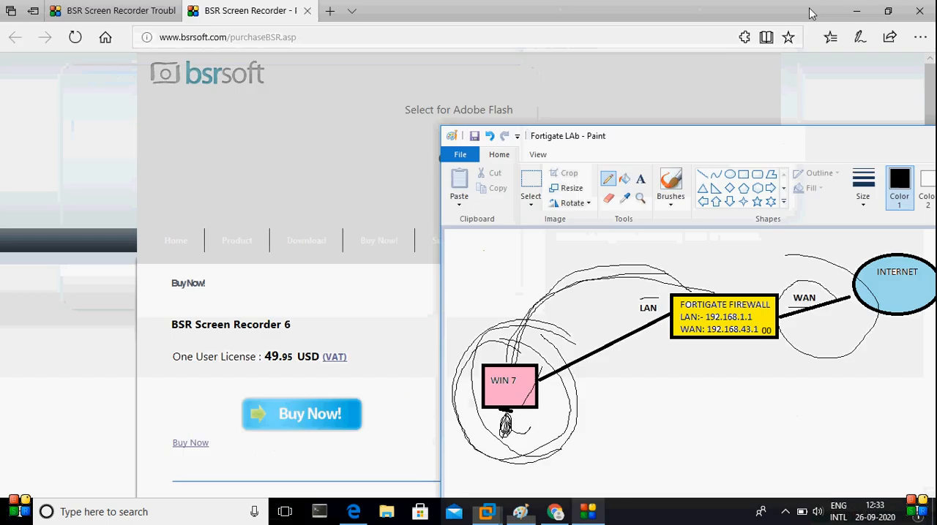
right_click(565, 518)
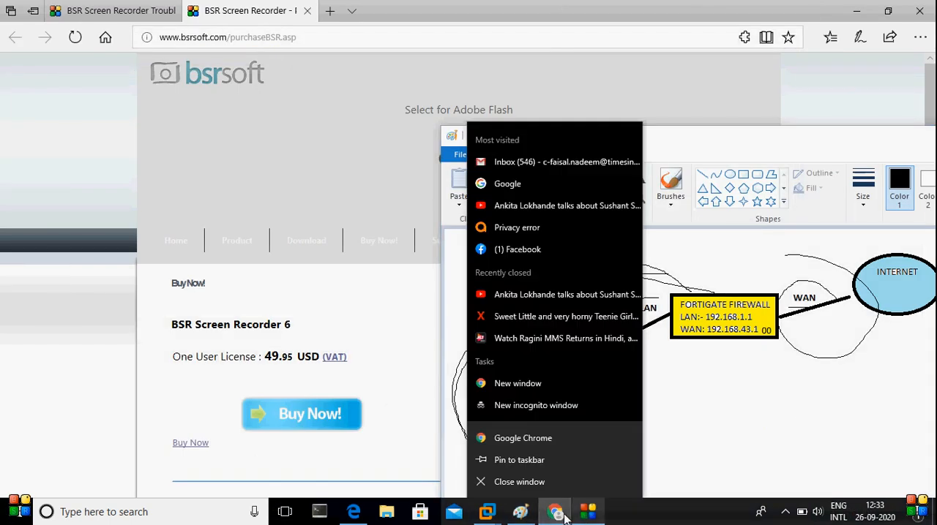
click(554, 513)
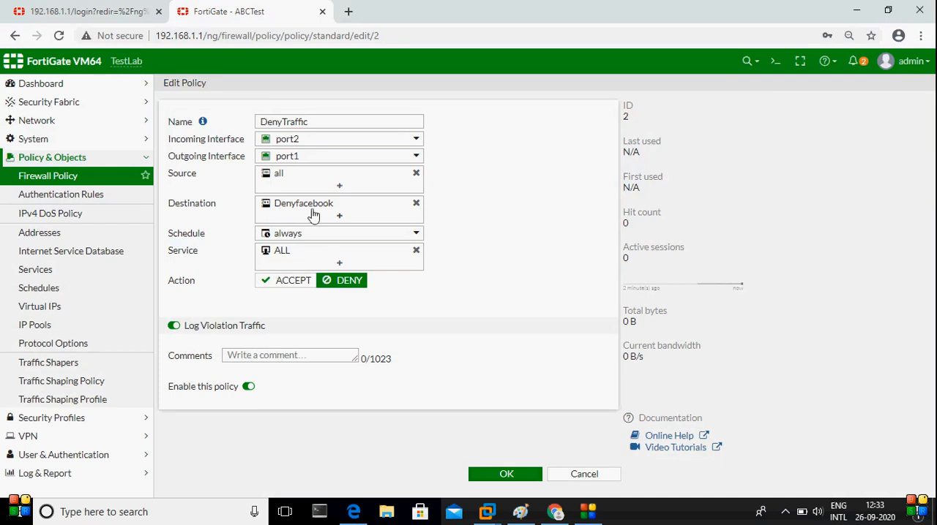
right_click(313, 212)
right_click(292, 200)
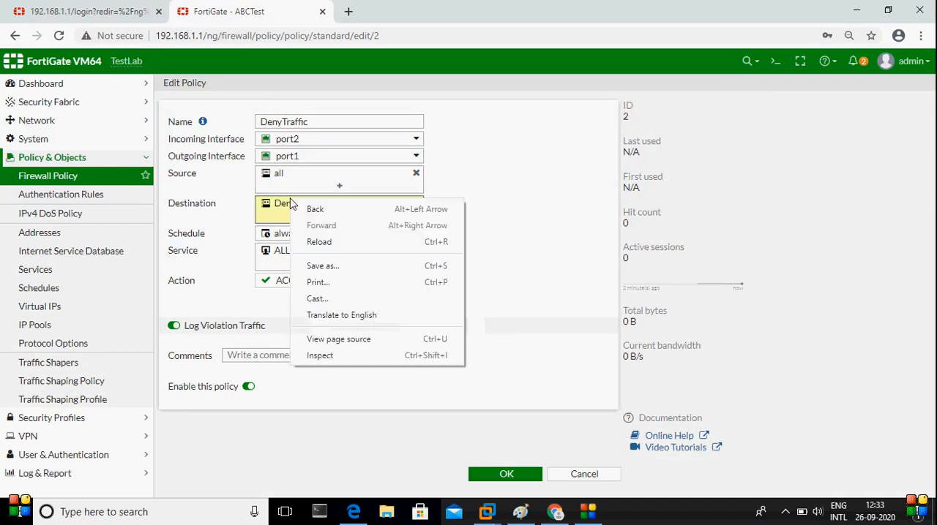
click(590, 230)
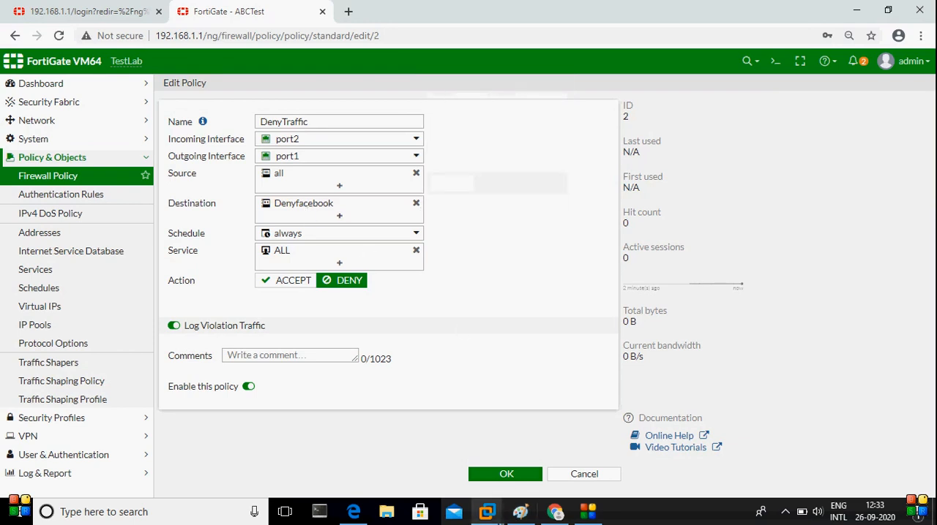
Check the facebook.com ping output in the Windows 7 client against the Denyfacebook address, and return to the FortiGate console
mouse_move(498, 521)
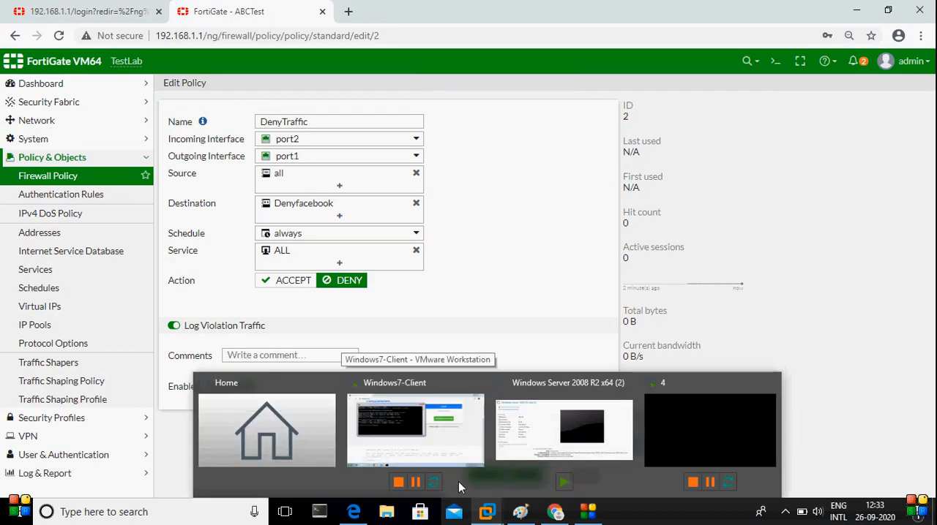
click(430, 457)
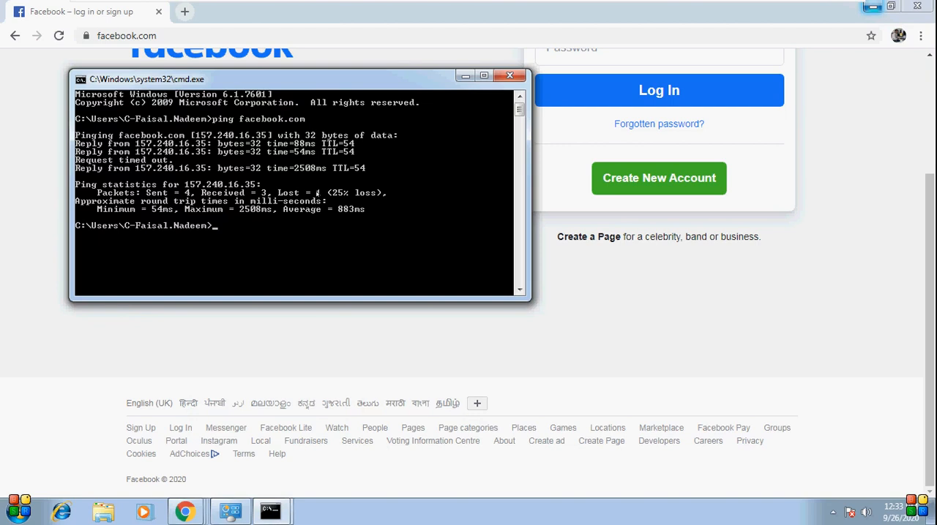
mouse_move(669, 6)
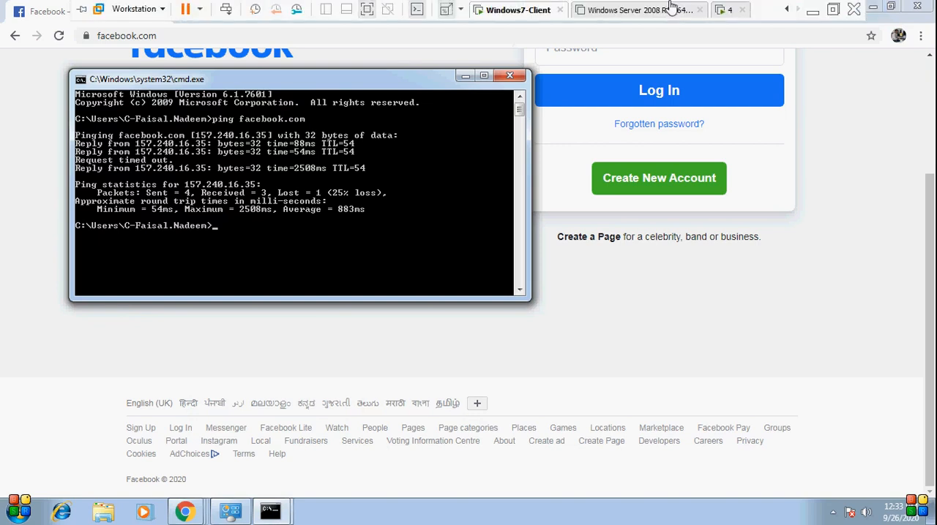
click(810, 12)
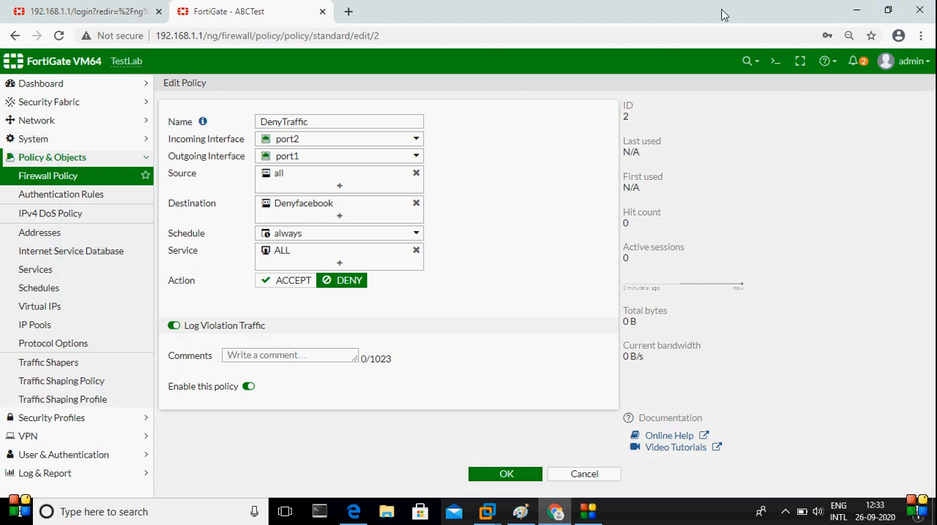
Open the list of selectable destination addresses for the DenyTraffic policy
click(314, 216)
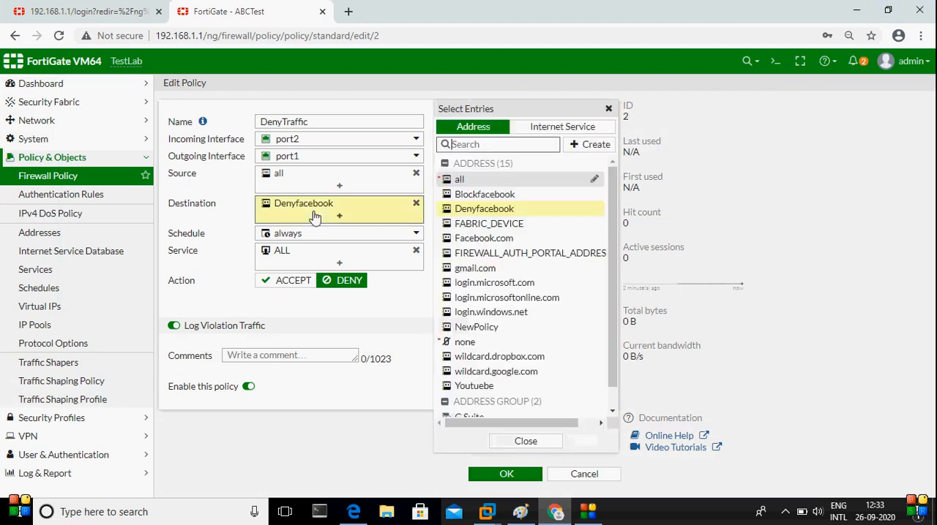
mouse_move(504, 211)
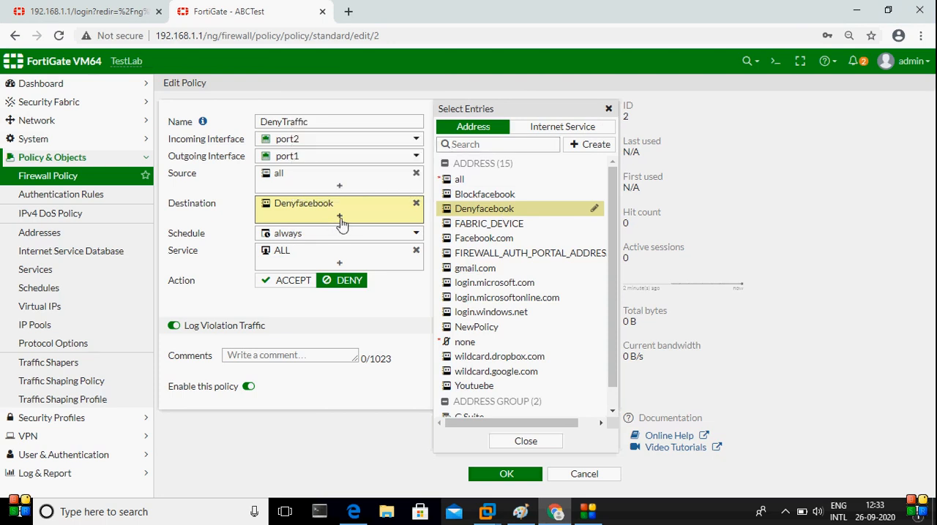
mouse_move(492, 346)
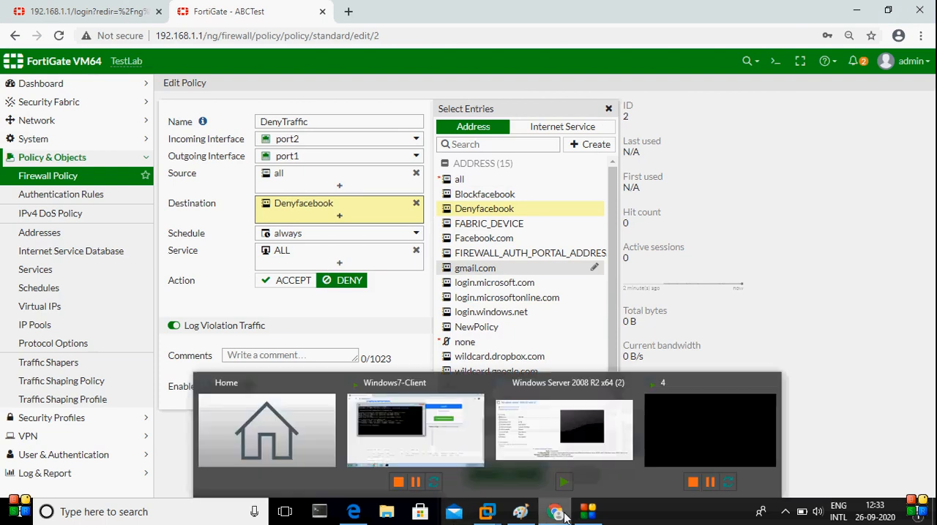
Review the IP address that facebook.com resolves to in the Windows 7 client's command prompt and return to the policy
mouse_move(553, 509)
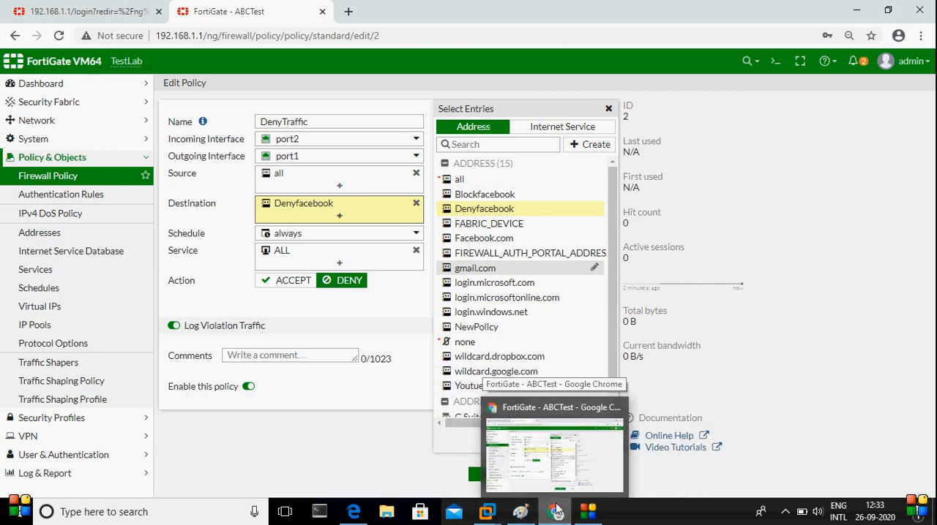
mouse_move(520, 511)
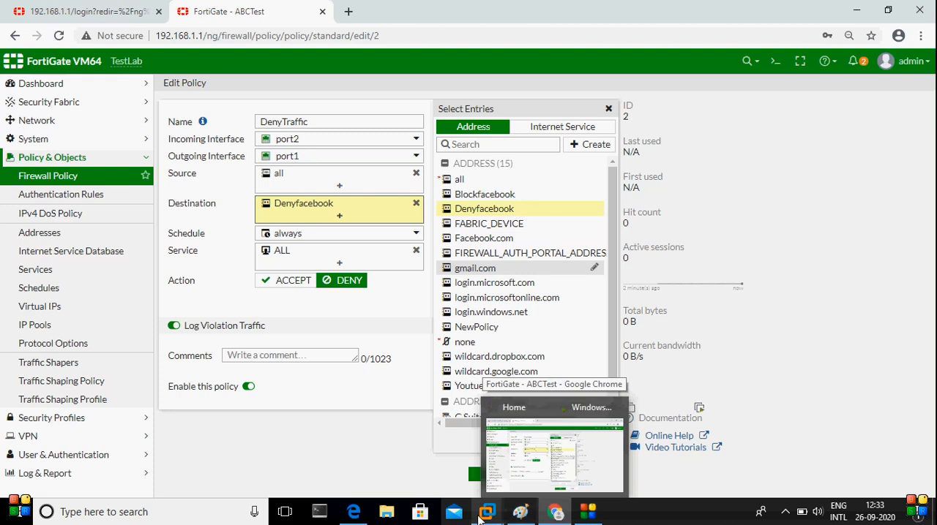
click(421, 412)
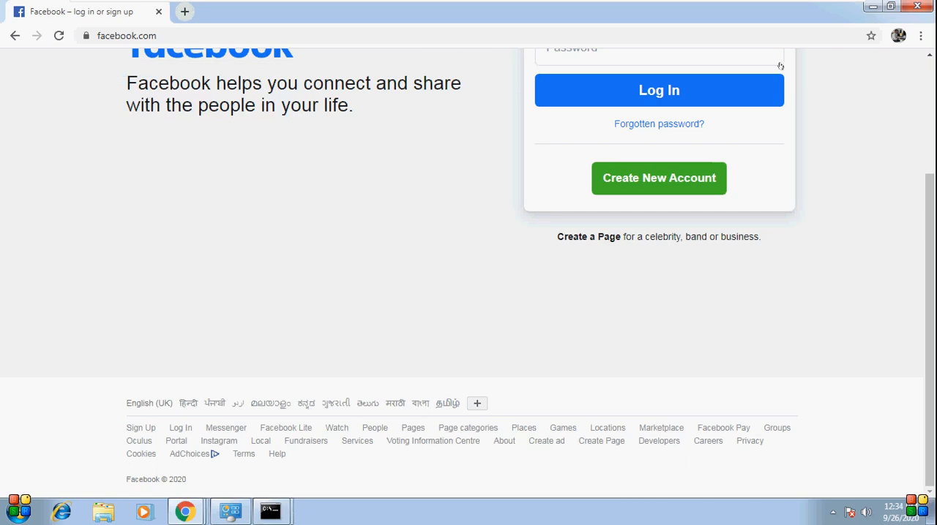
mouse_move(270, 511)
click(344, 460)
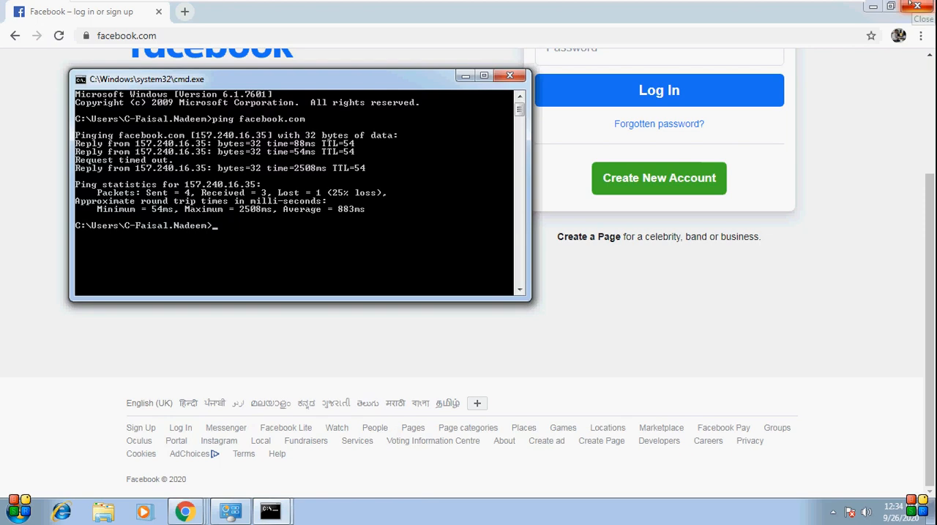
mouse_move(791, 7)
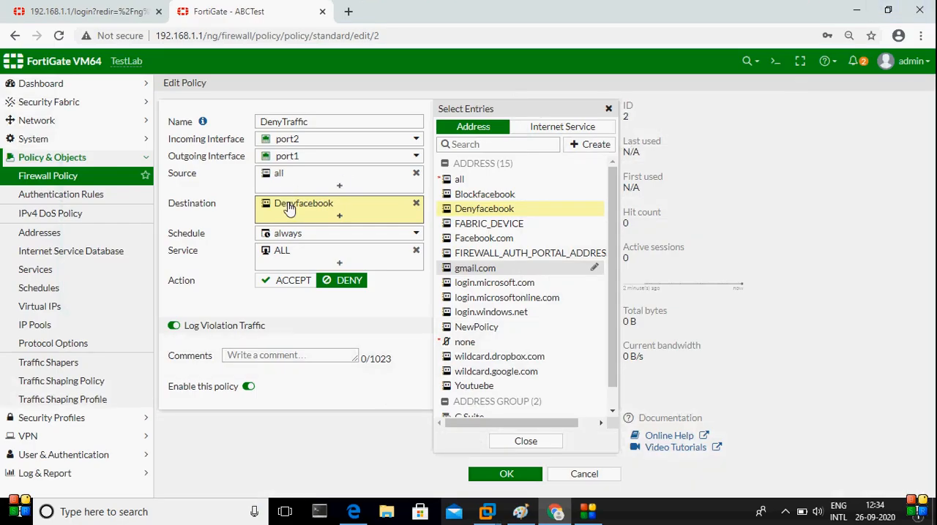
mouse_move(289, 209)
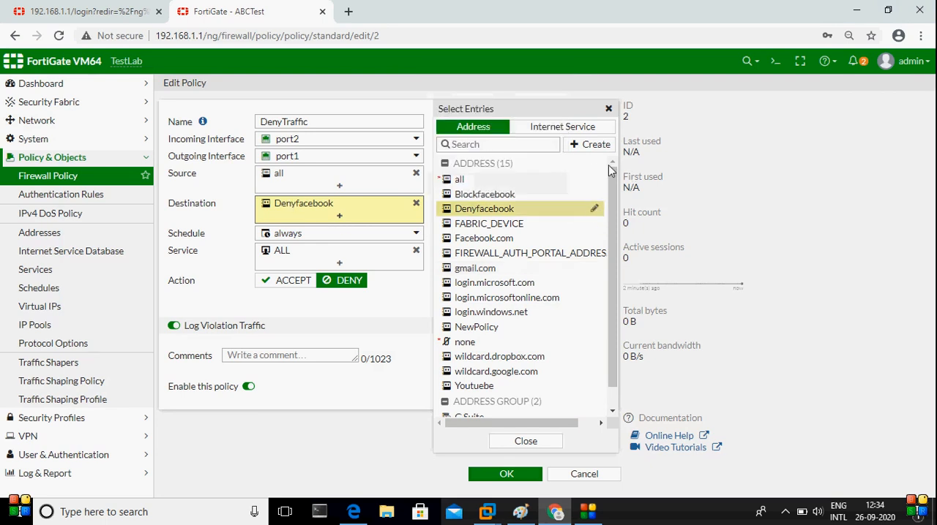
Create a subnet address named facebooksubnet with IP/Netmask 157.240.16.0/24 from the policy's destination selection
click(596, 150)
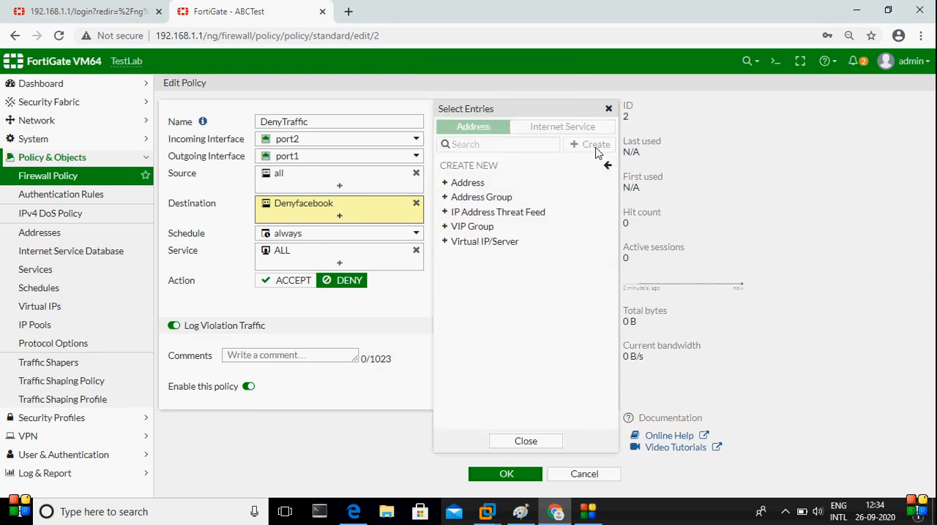
click(498, 184)
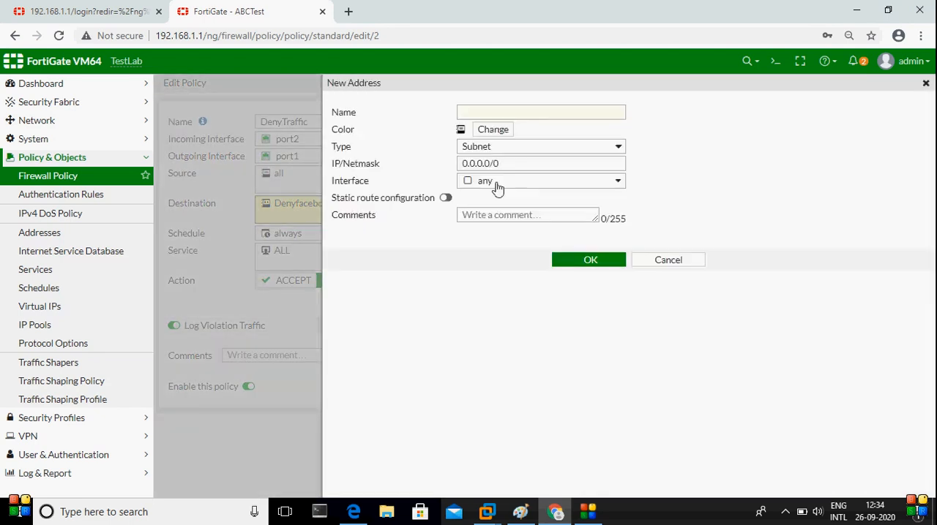
click(503, 111)
text(facebooks)
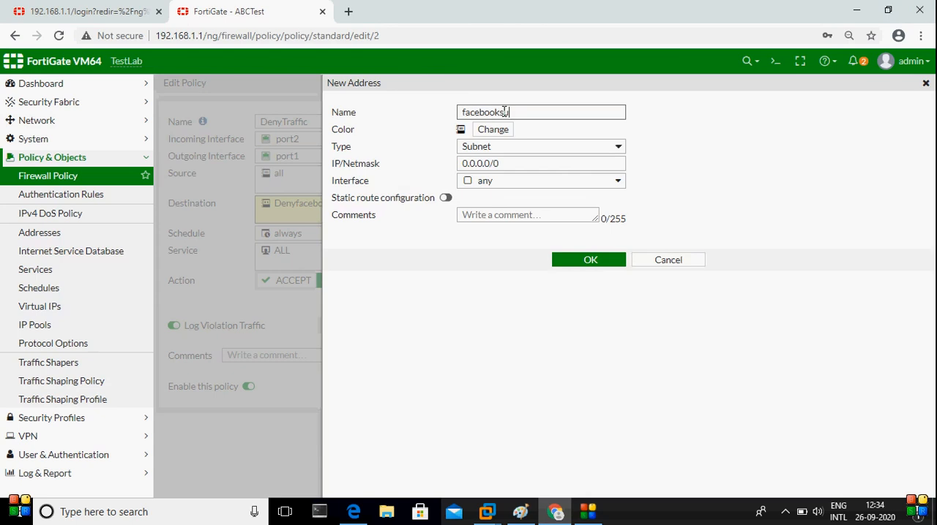
key(Tab)
key(Tab)
key(Tab)
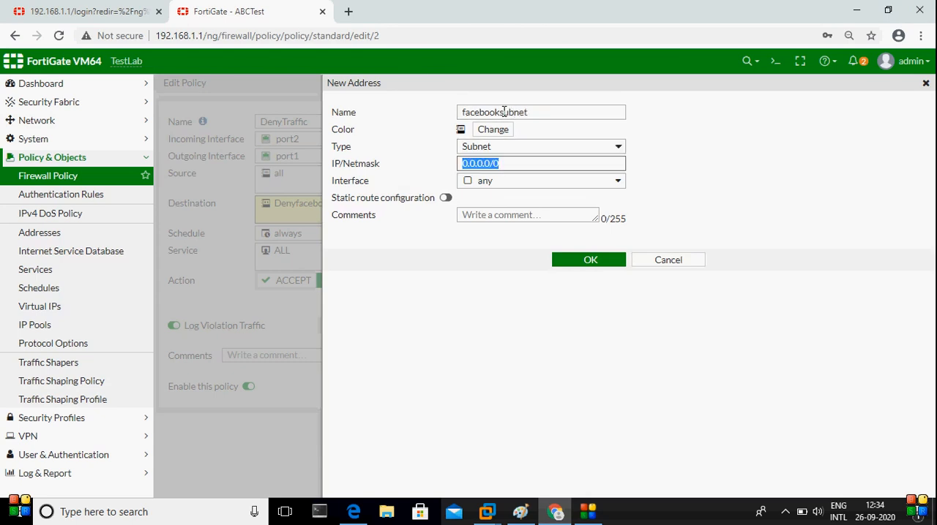
text(157.24)
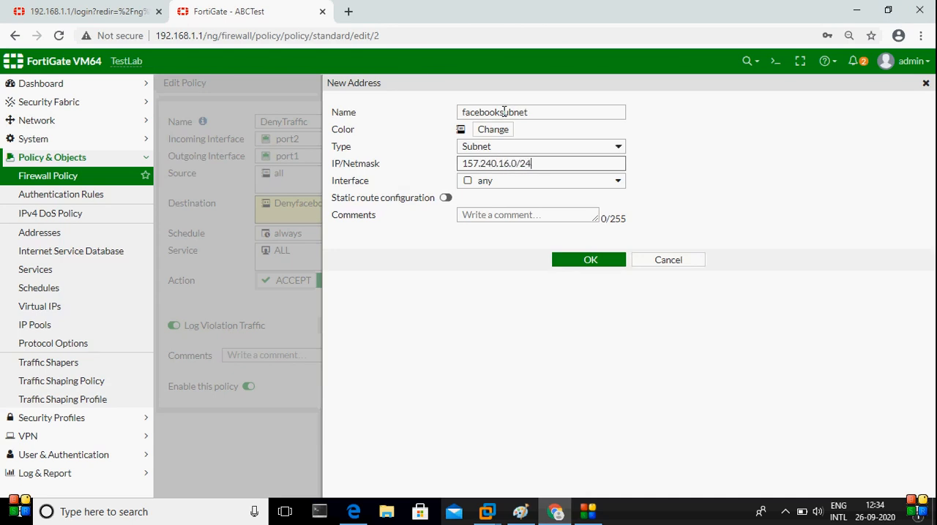
click(565, 262)
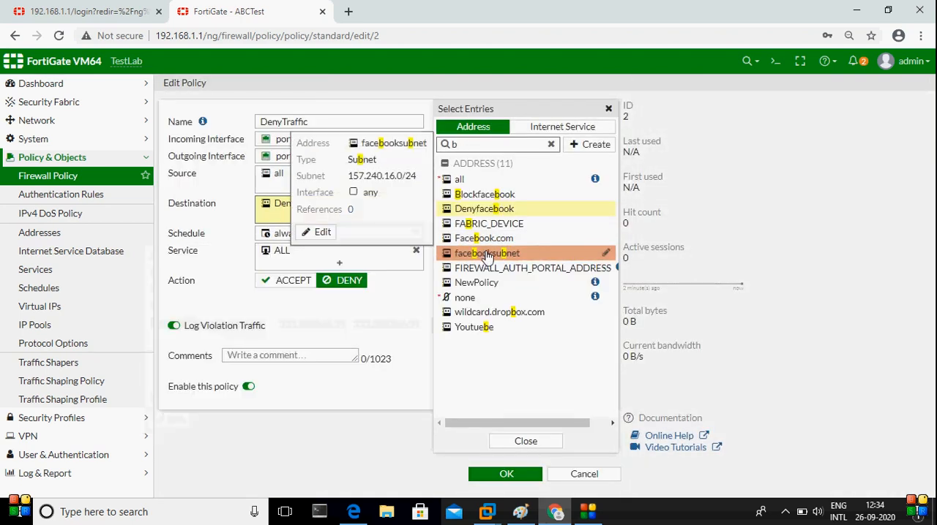
Add facebooksubnet to the DenyTraffic policy's destinations and save the policy
mouse_move(484, 243)
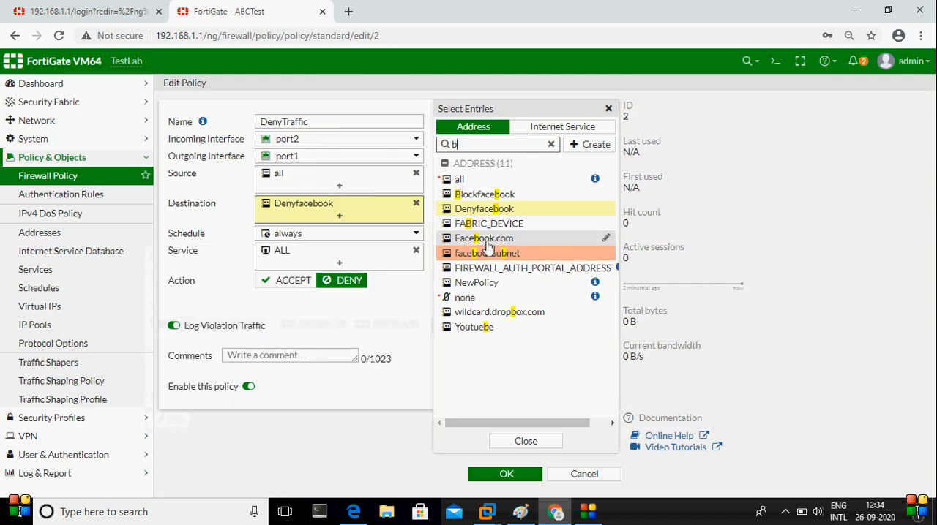
click(484, 253)
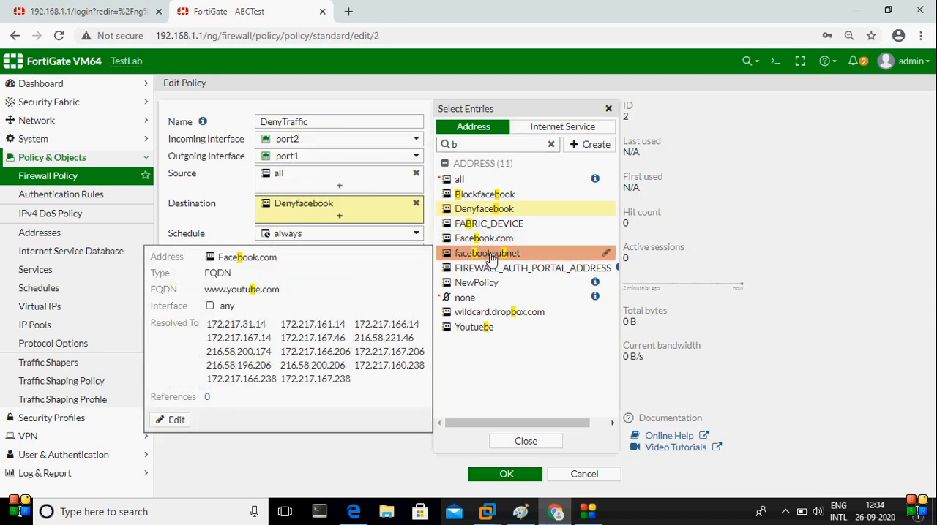
click(494, 477)
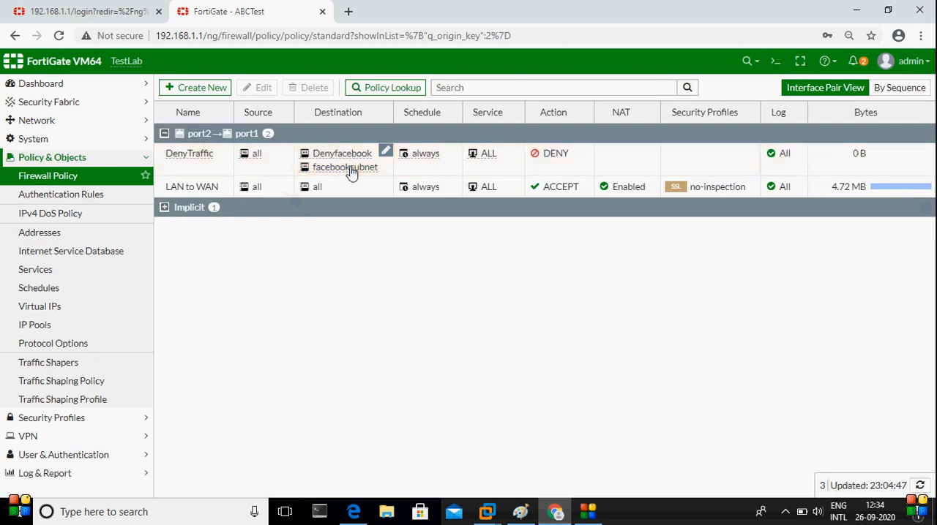
Switch to the Windows 7 client, load facebook.com in a new browser tab and close the old Facebook tab
mouse_move(490, 517)
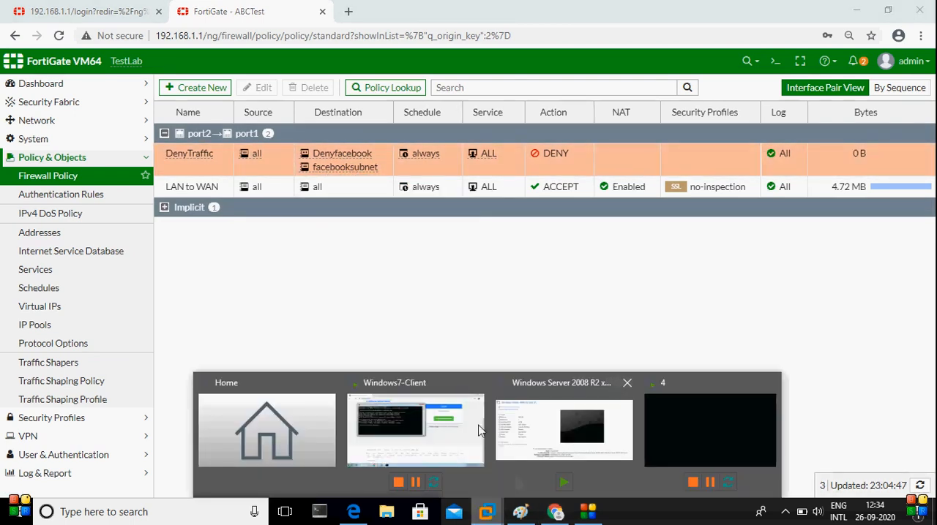
click(428, 417)
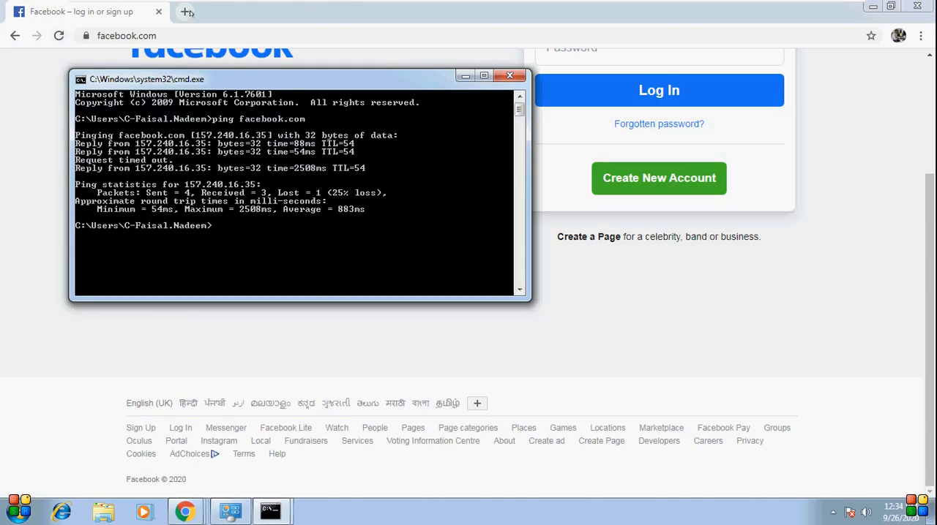
click(180, 12)
text(fa)
key(Return)
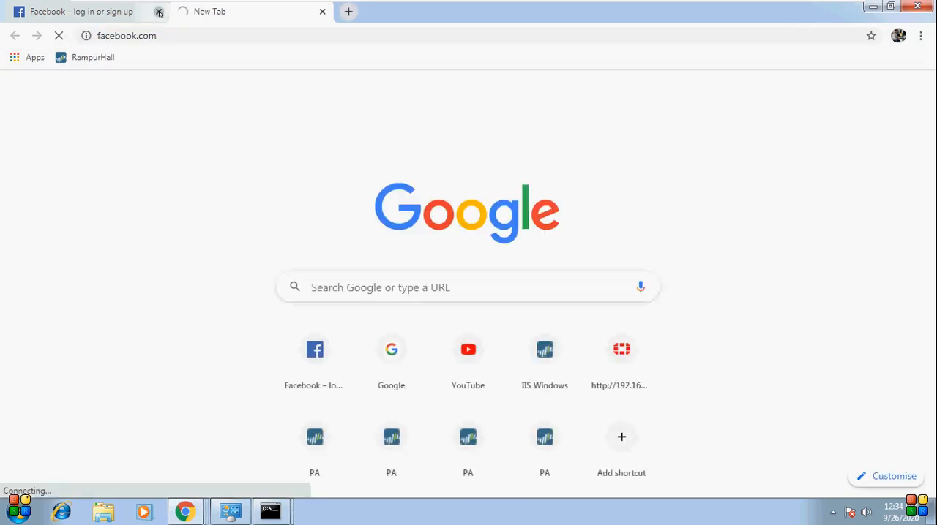
click(159, 11)
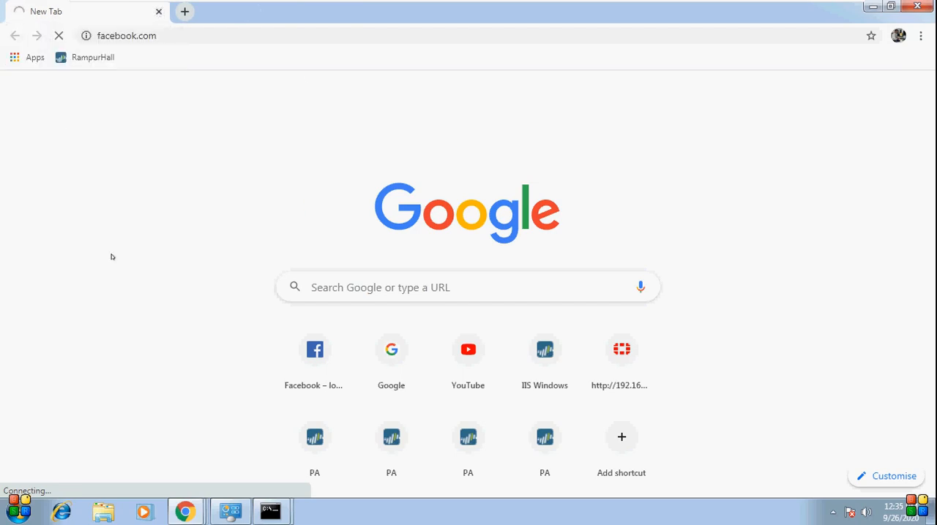
Open a new command prompt in the Windows 7 client and ping facebook.com
click(18, 511)
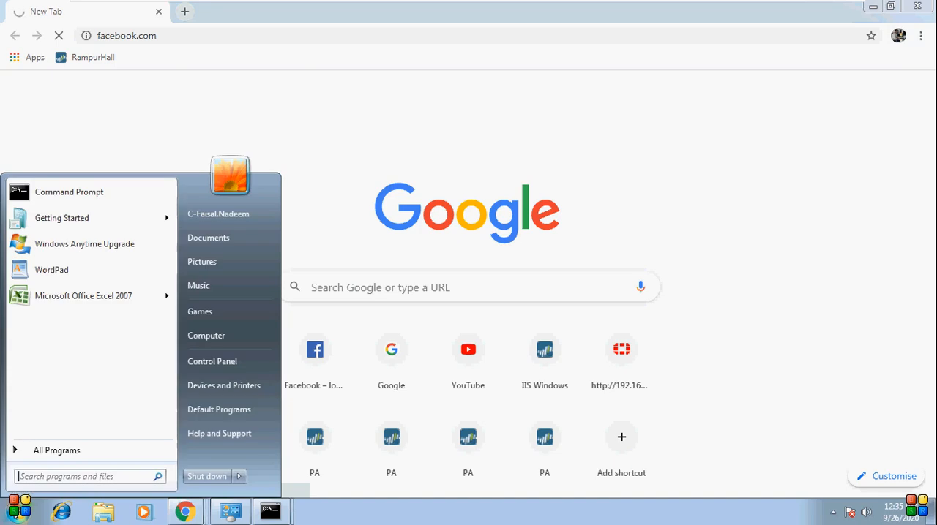
text(cmd)
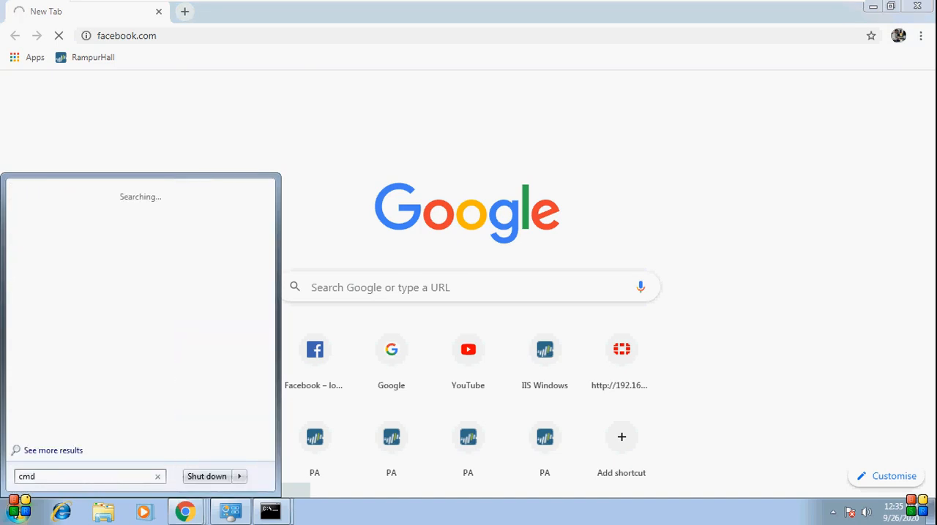
key(Return)
text(ping facebook.com)
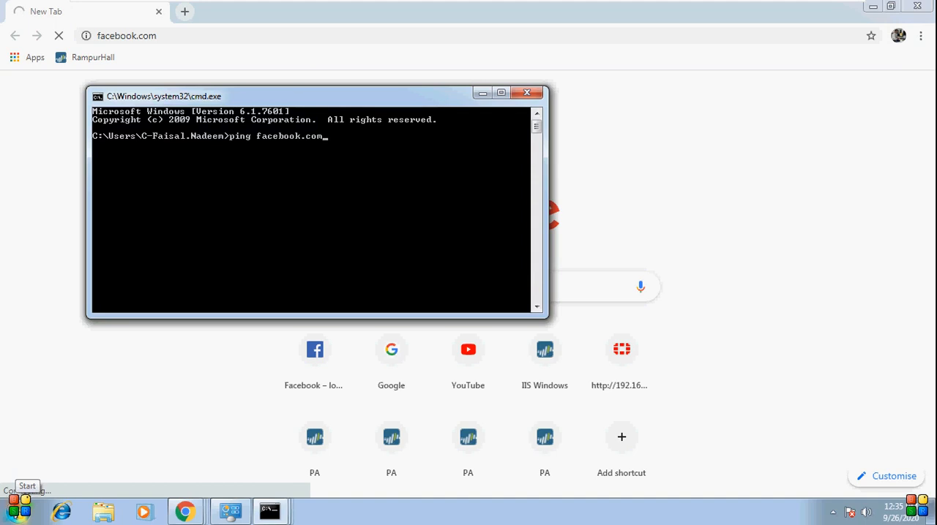
key(Return)
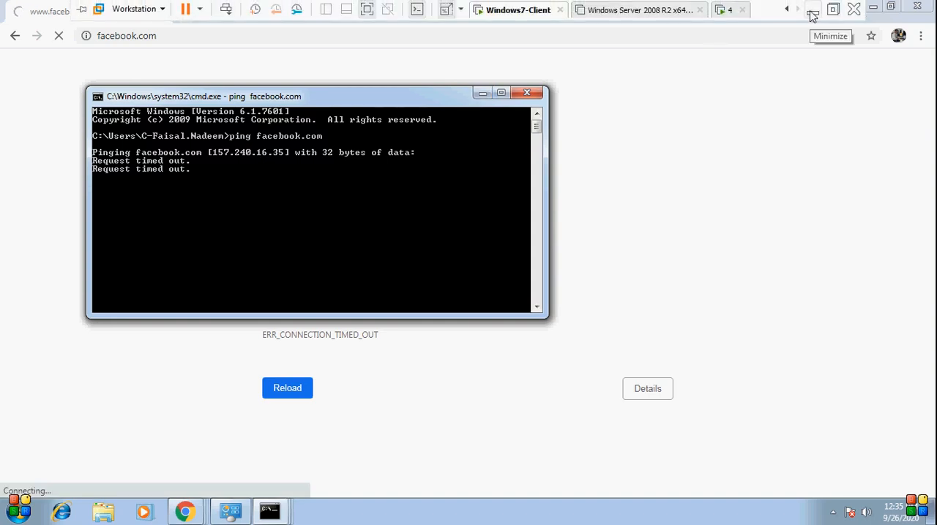
Return to the FortiGate policy list, add the Youtuebe address to the DenyTraffic policy's destinations and save the policy
click(813, 11)
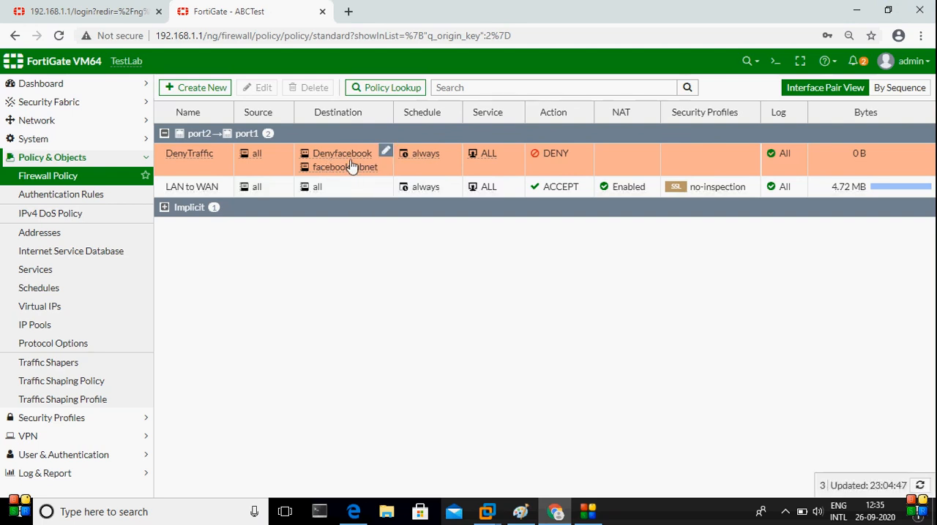
click(351, 166)
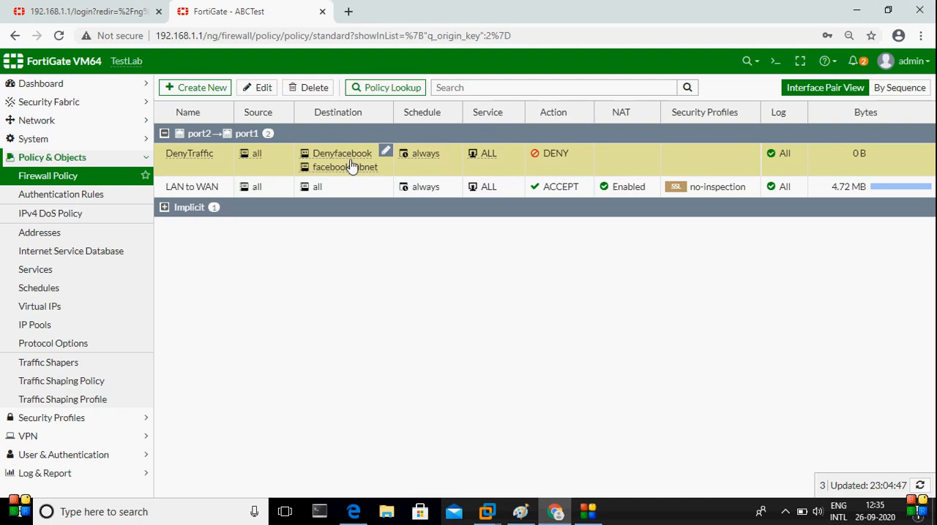
click(267, 93)
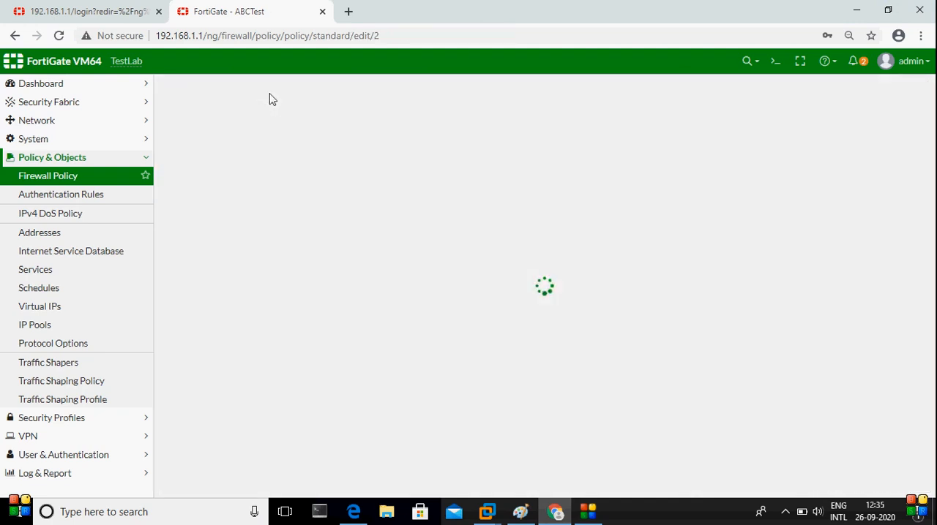
mouse_move(307, 208)
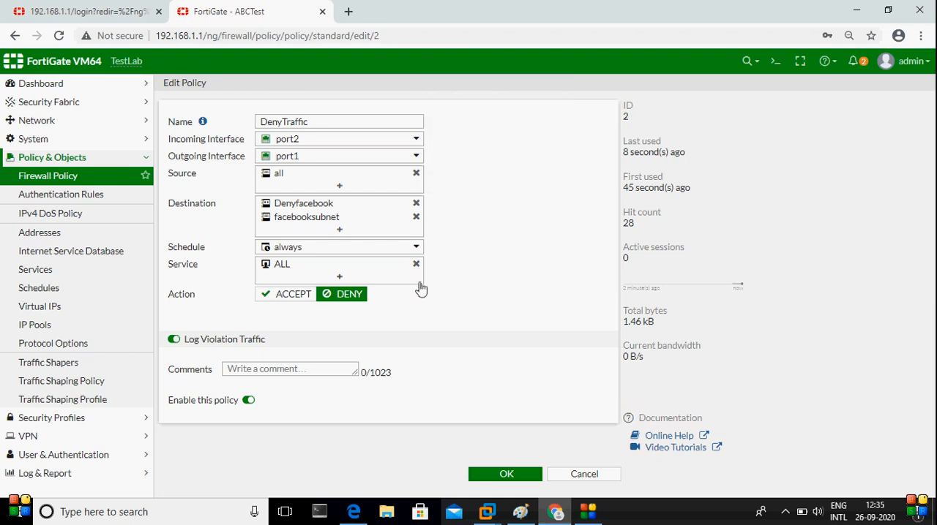
click(339, 231)
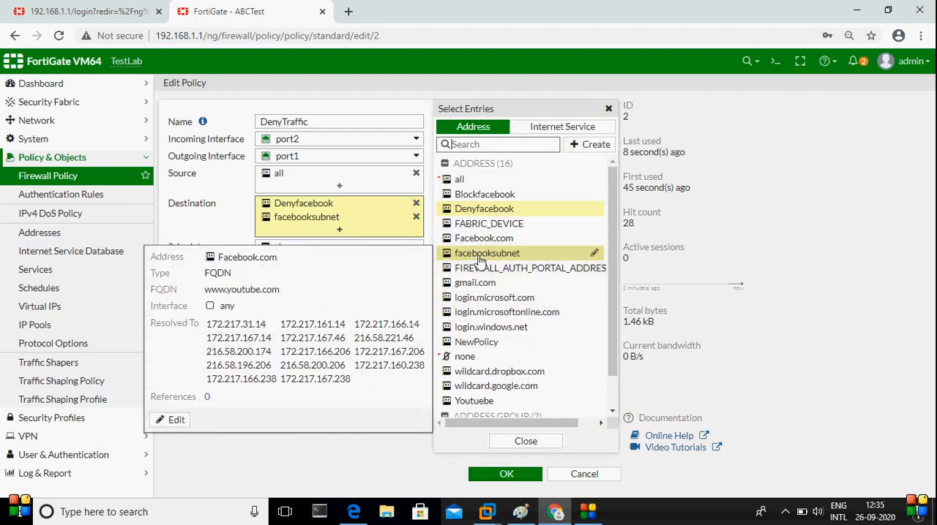
mouse_move(477, 405)
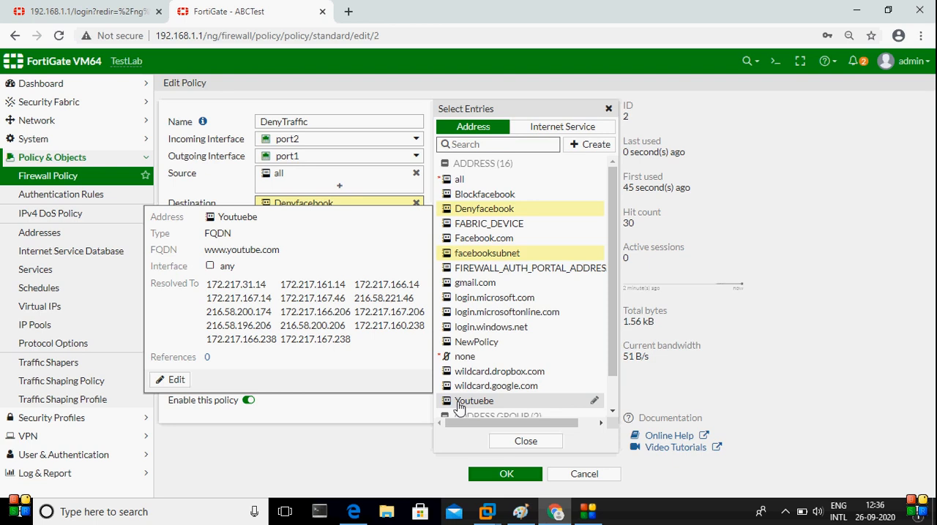
click(458, 401)
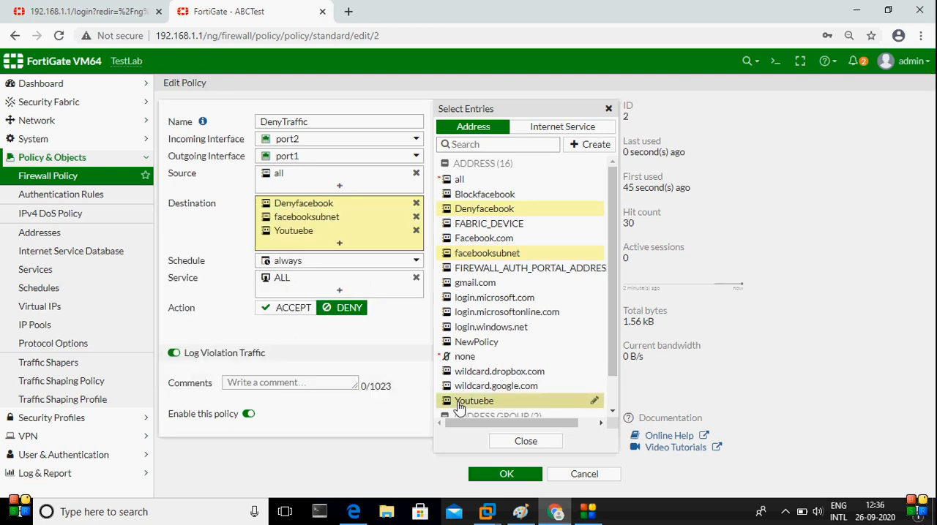
click(503, 474)
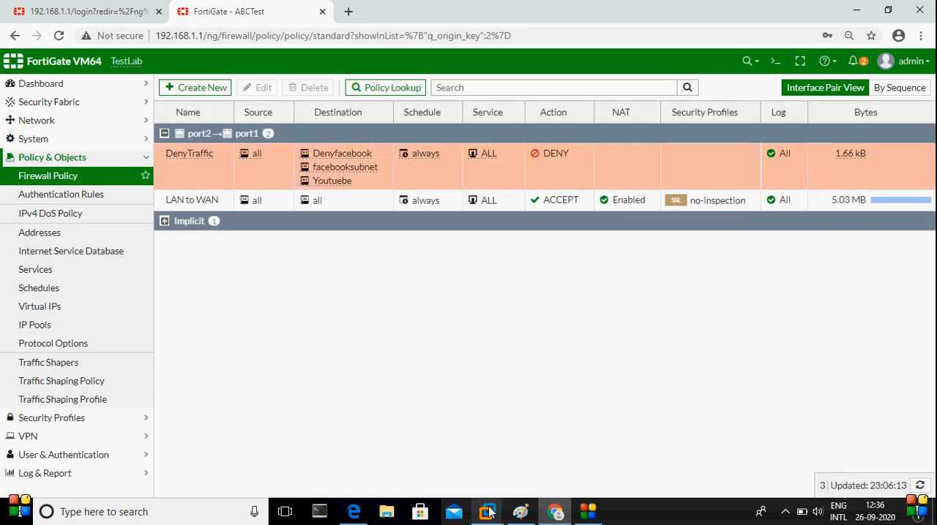
Switch to the Windows 7 client and load youtube.com in a new browser tab
mouse_move(489, 512)
click(435, 432)
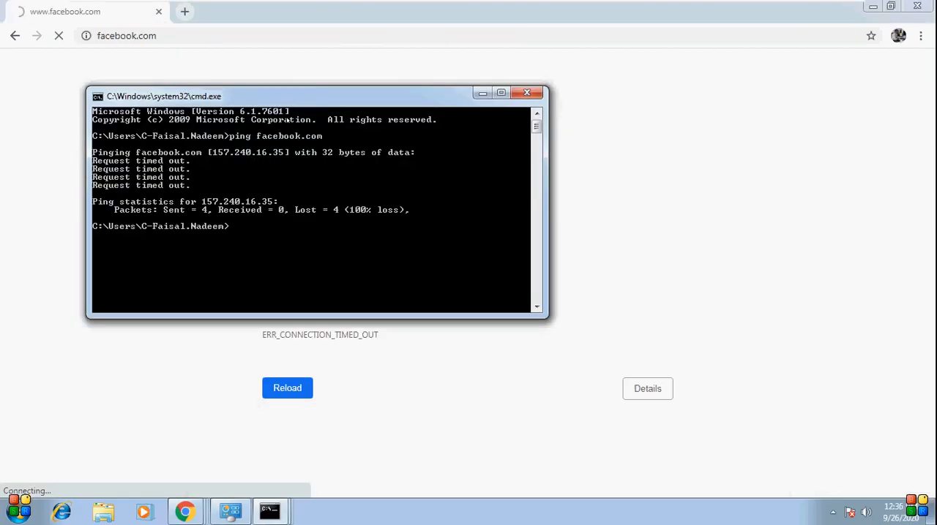
click(182, 18)
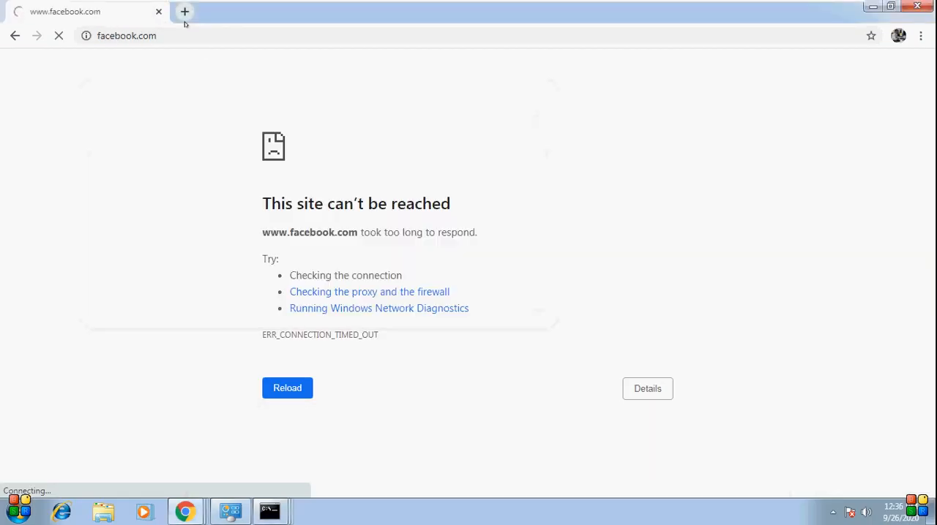
click(183, 13)
text(youtube.com)
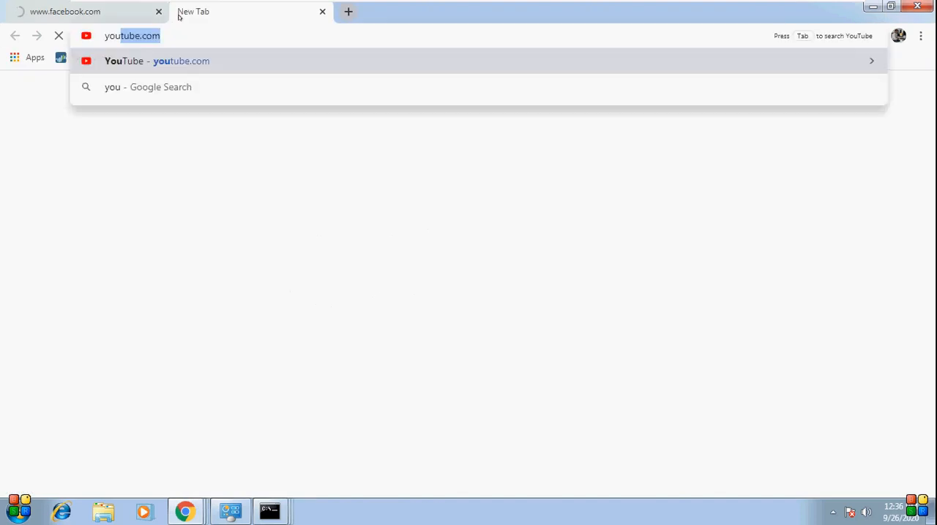
key(Return)
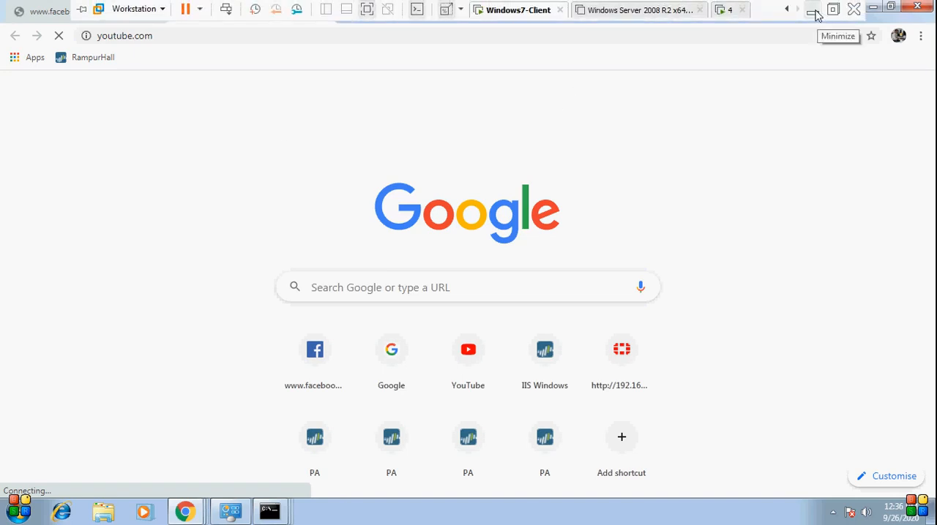
Return to the FortiGate policy list and examine the resolved IP addresses of the DenyTraffic policy's Youtuebe destination
click(814, 11)
click(334, 186)
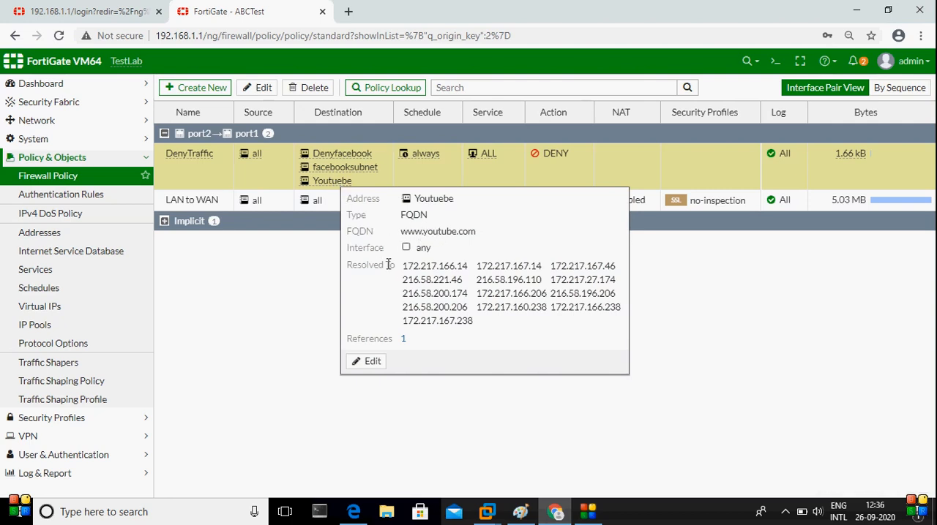
drag(402, 268, 490, 313)
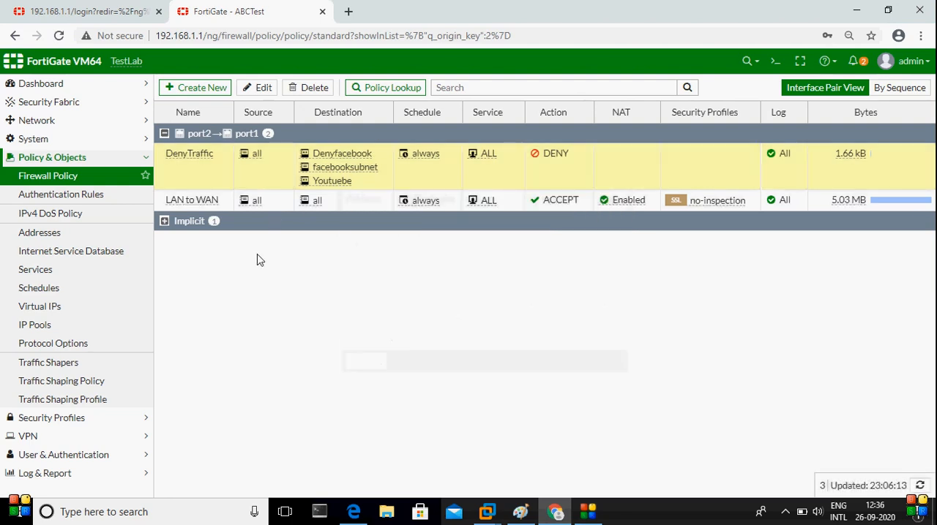
mouse_move(331, 173)
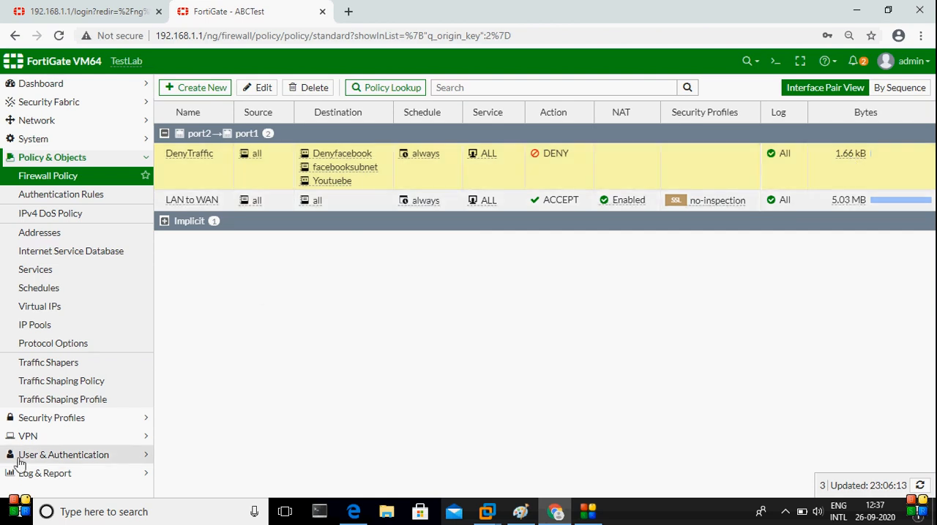
Open the Forward Traffic log and examine the results and policy IDs of the client's traffic
click(36, 477)
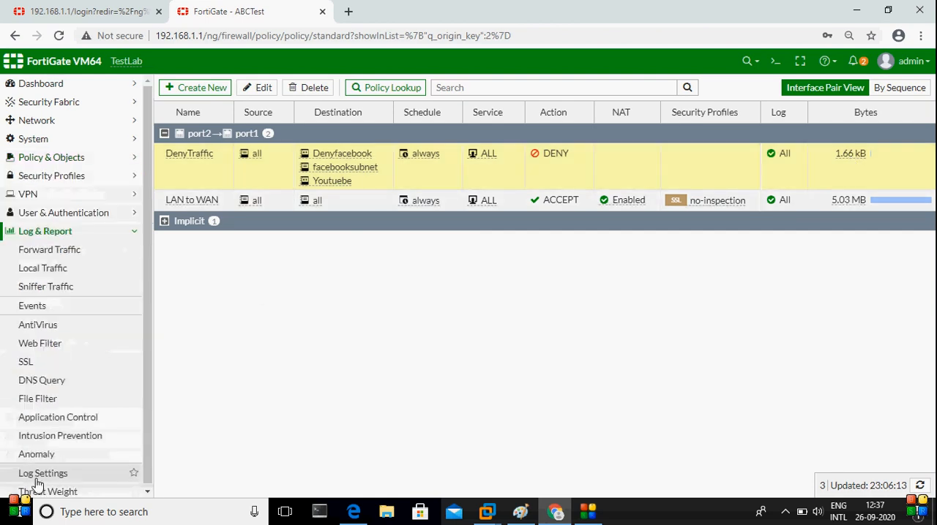
click(78, 251)
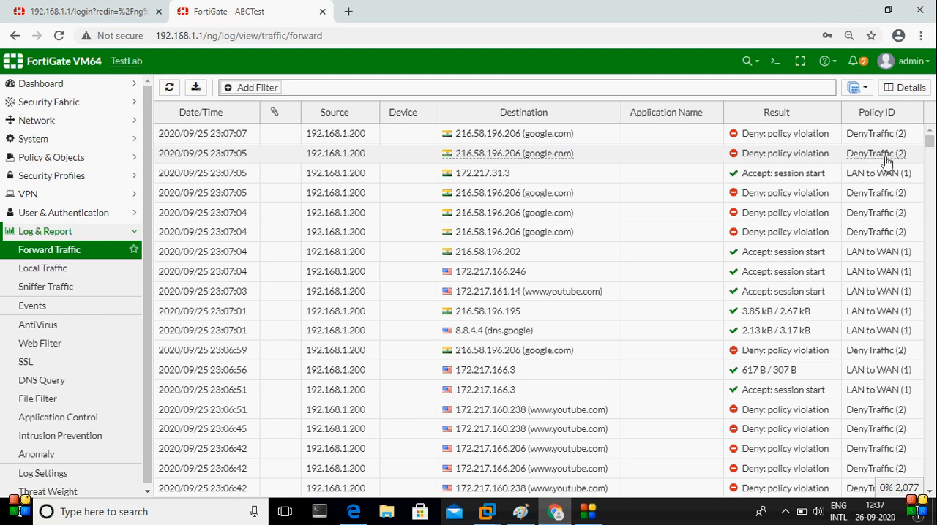
mouse_move(897, 162)
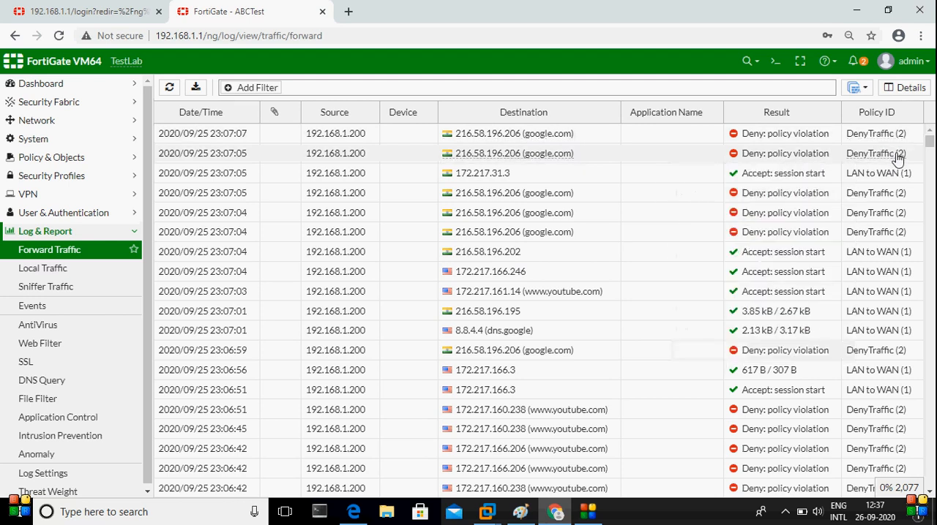